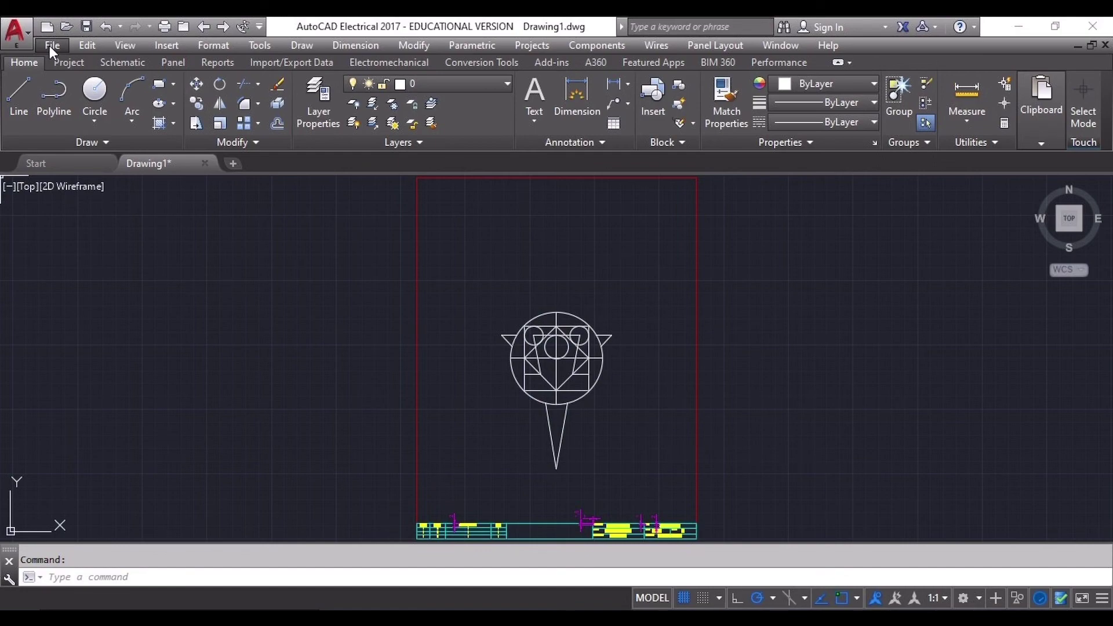
# - Open the plot settings for the drawing's model space
pyautogui.click(49, 45)
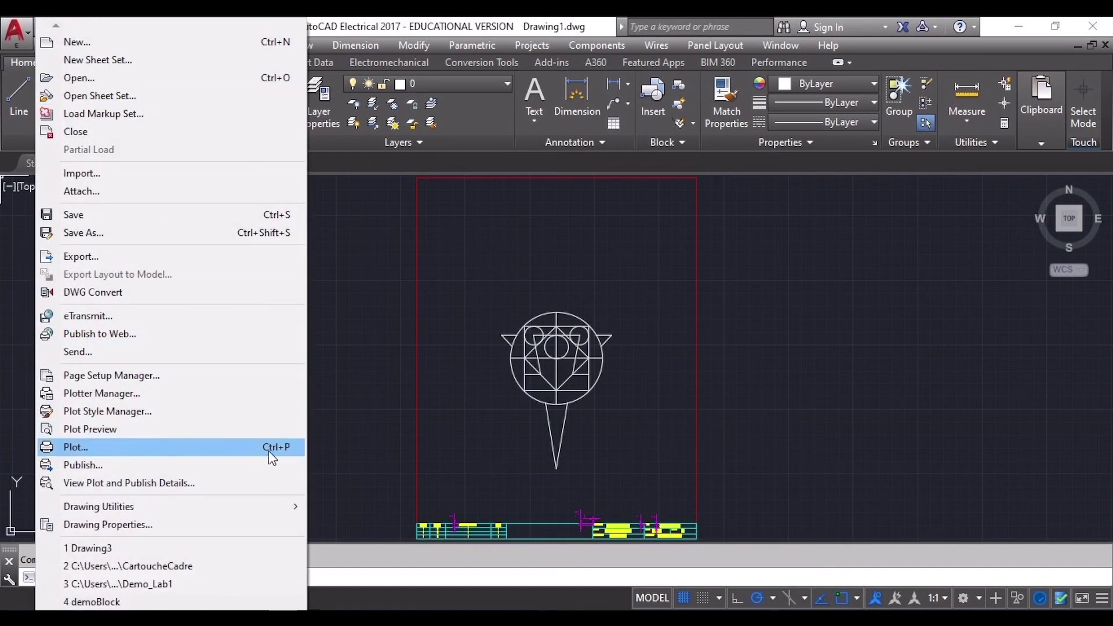
pyautogui.click(342, 429)
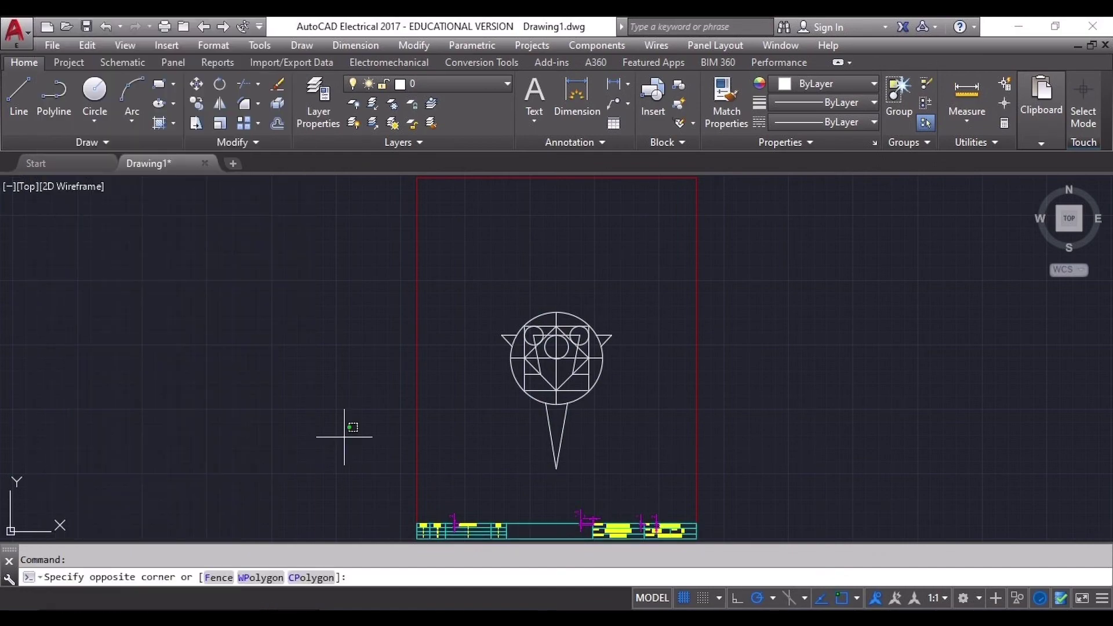
pyautogui.click(24, 38)
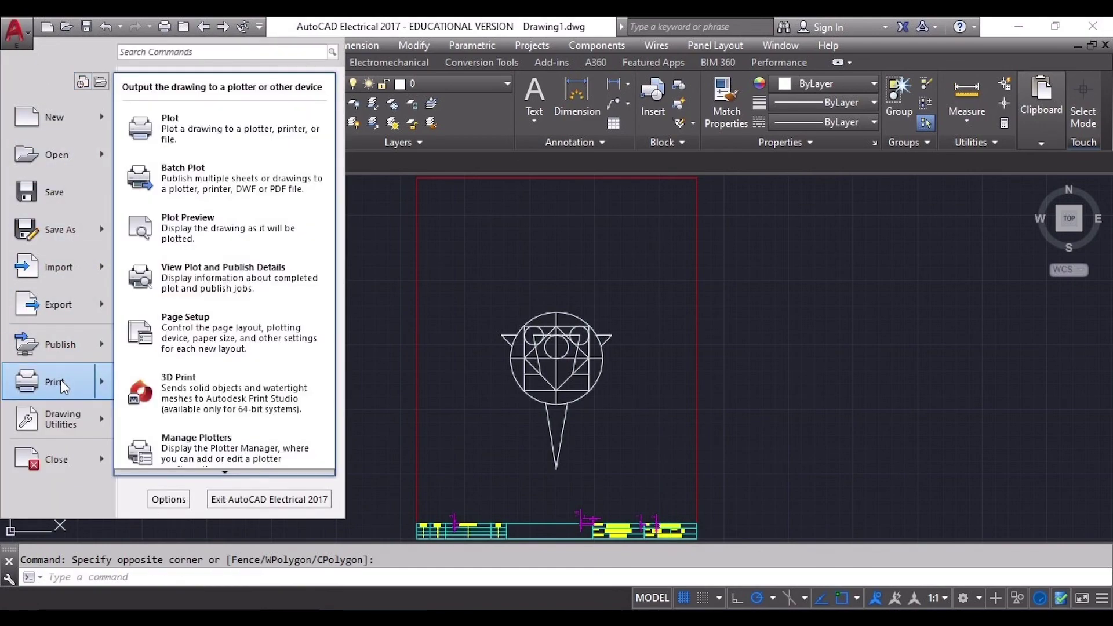
pyautogui.click(63, 387)
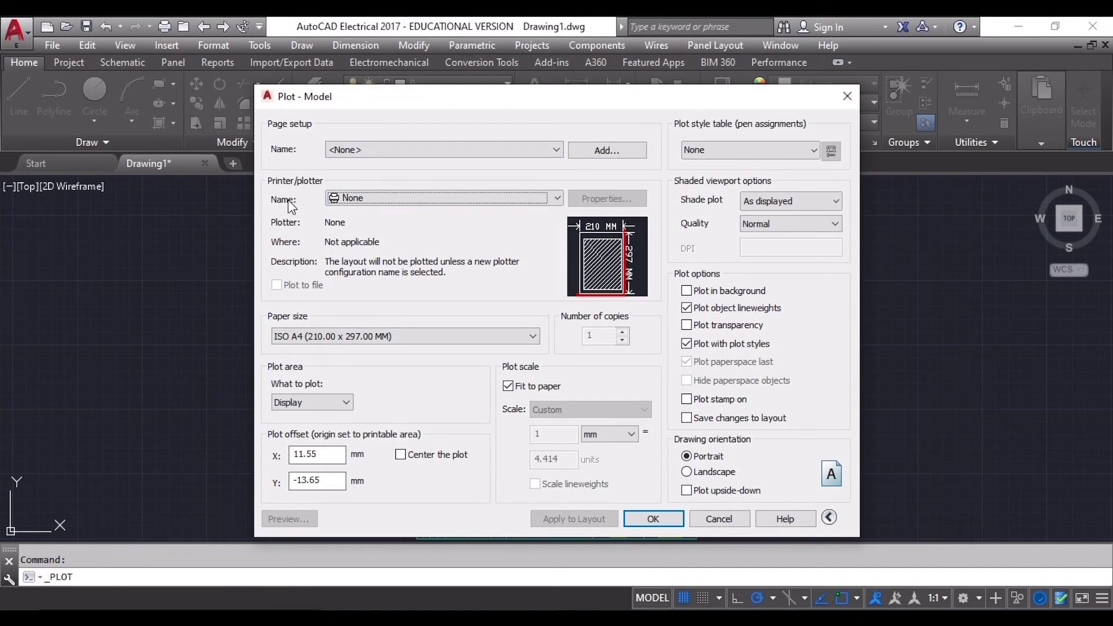
# - Set the plotter to Microsoft Print to PDF and the paper size to Lettre US (215,9 x 279,4 mm)
pyautogui.click(437, 201)
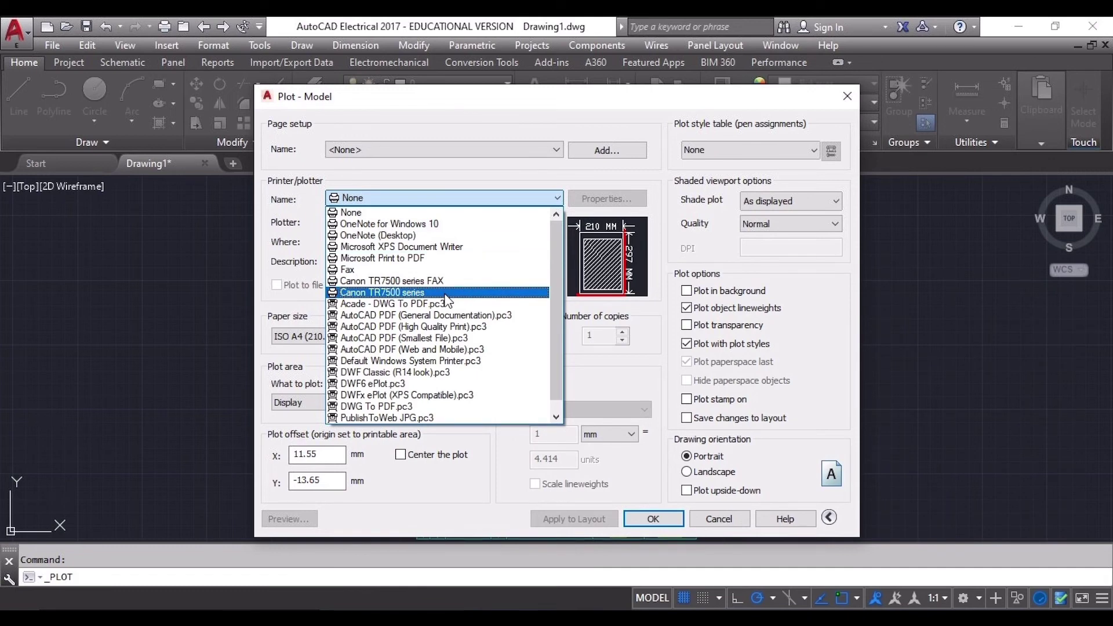
pyautogui.click(437, 258)
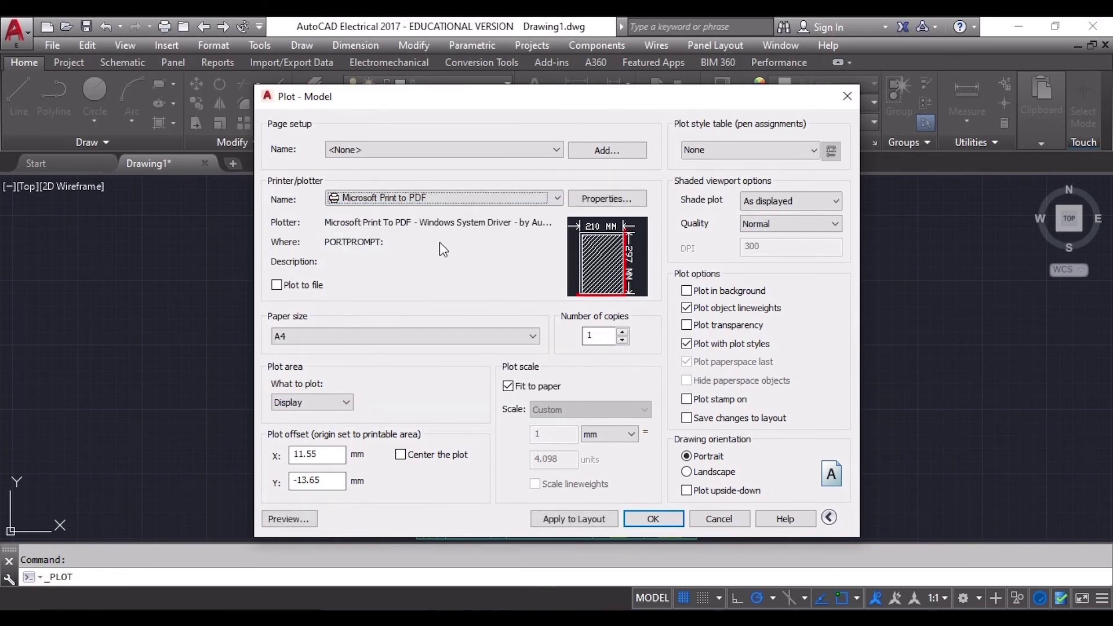
pyautogui.click(399, 339)
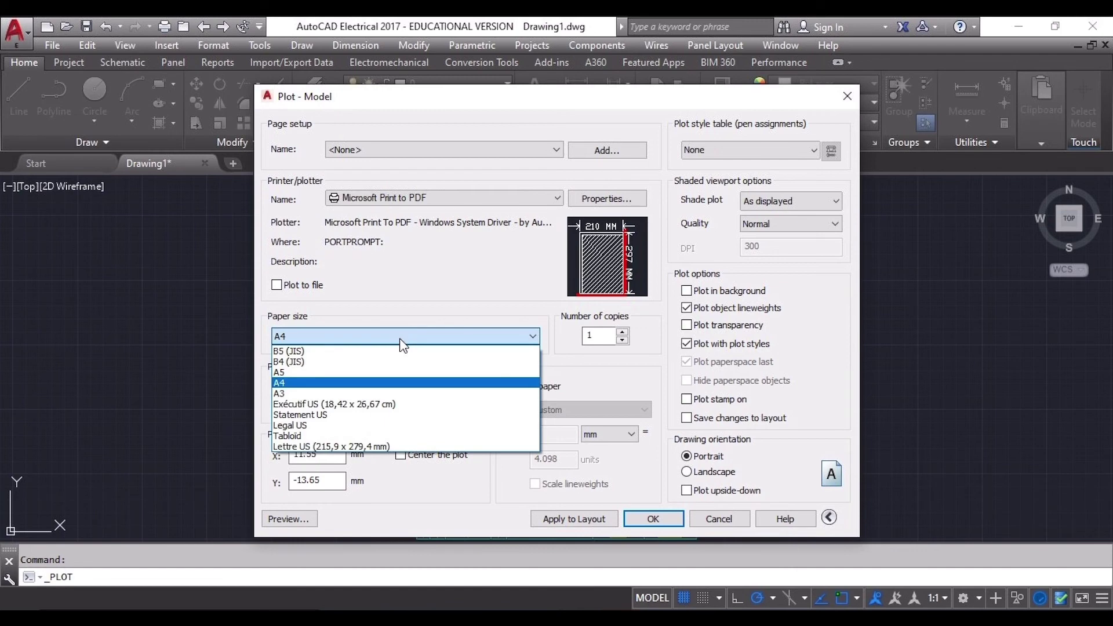
pyautogui.click(404, 447)
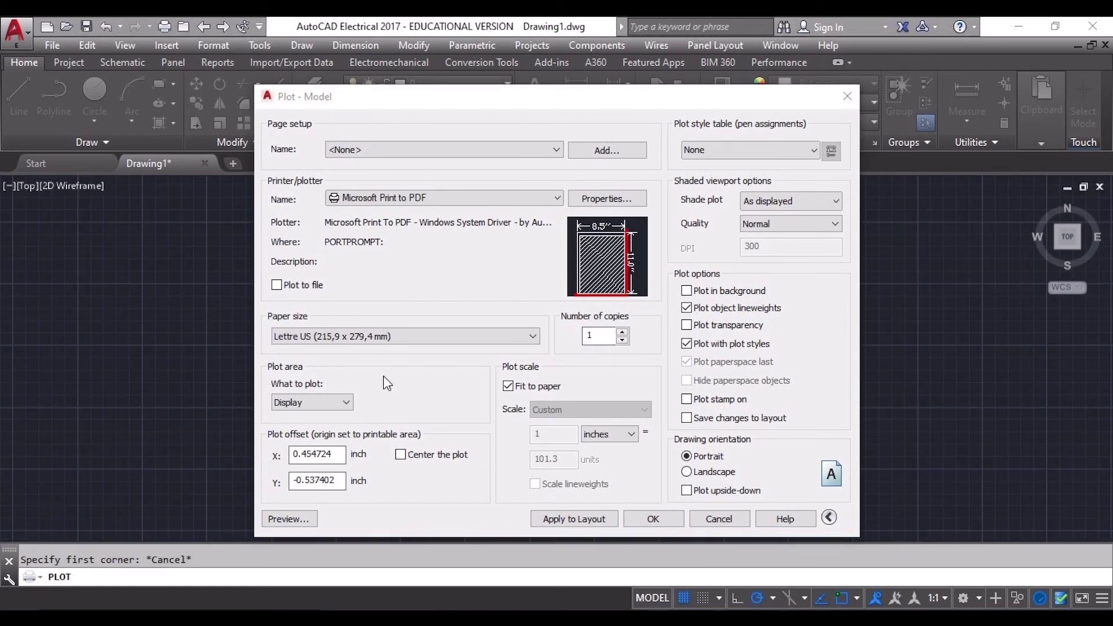
# - Set the plot area to a window spanning the drawing frame from its upper-left corner to the title block's lower-right corner
pyautogui.click(347, 402)
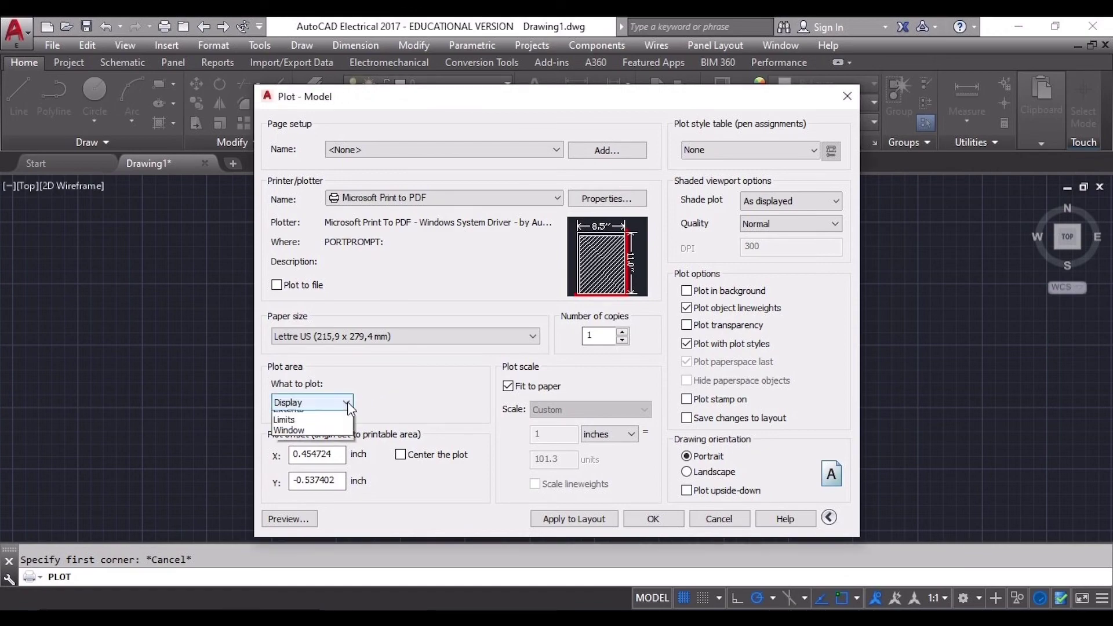
pyautogui.click(321, 446)
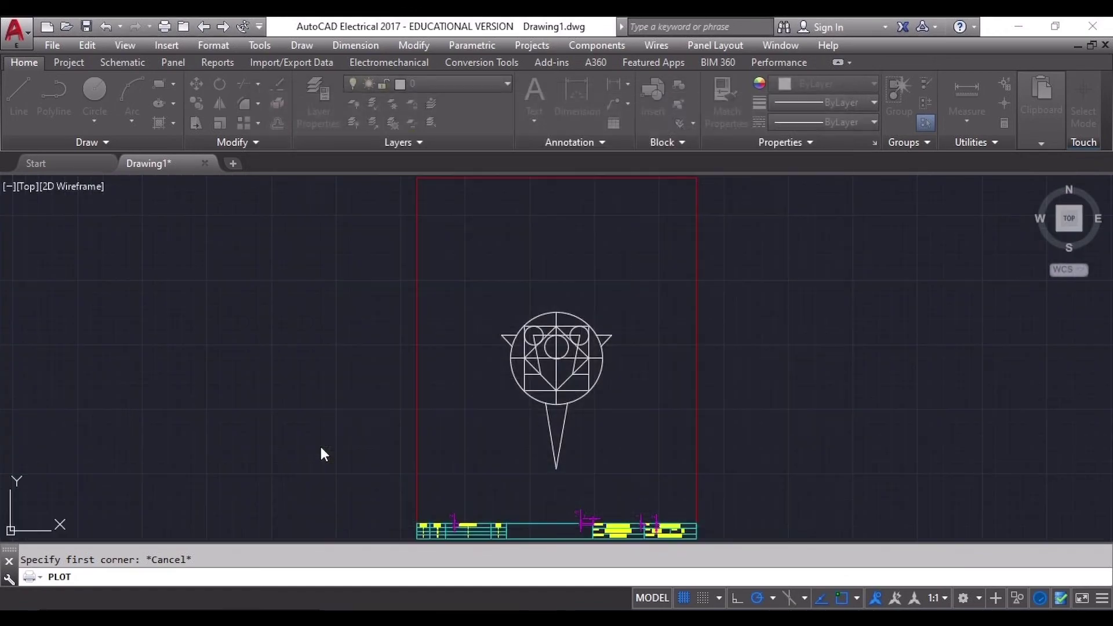
pyautogui.scroll(-2, 496, 319)
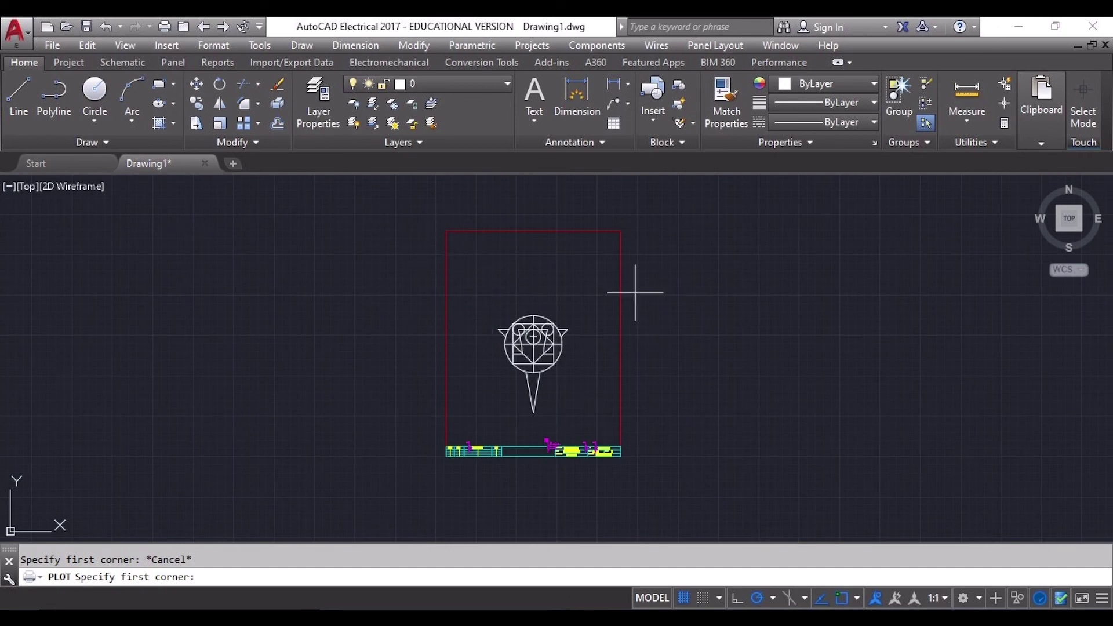
pyautogui.click(446, 230)
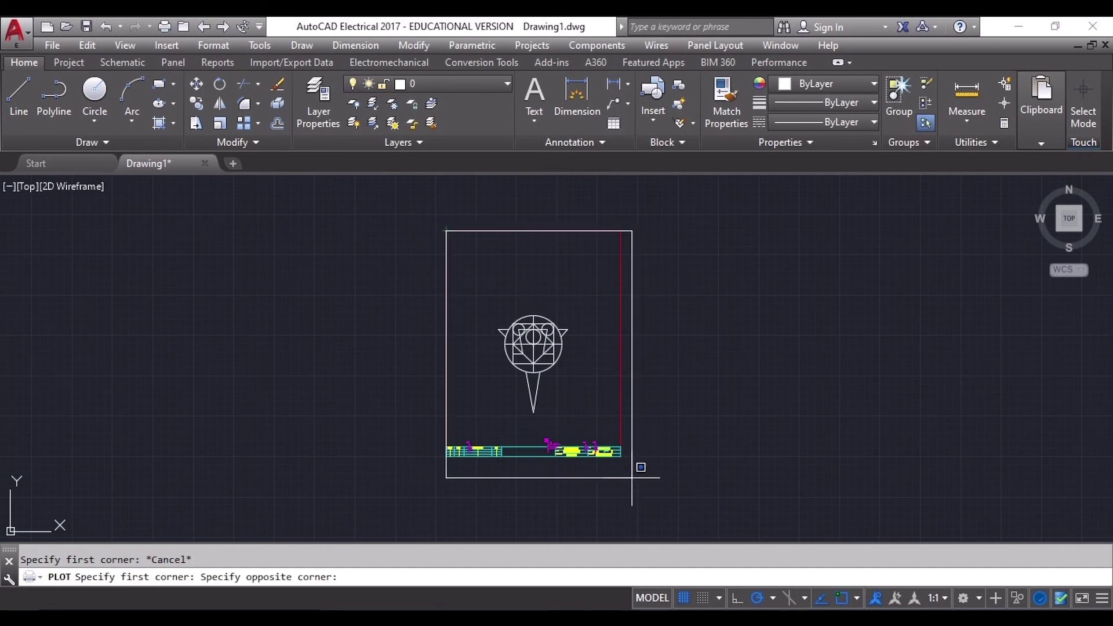
pyautogui.click(621, 456)
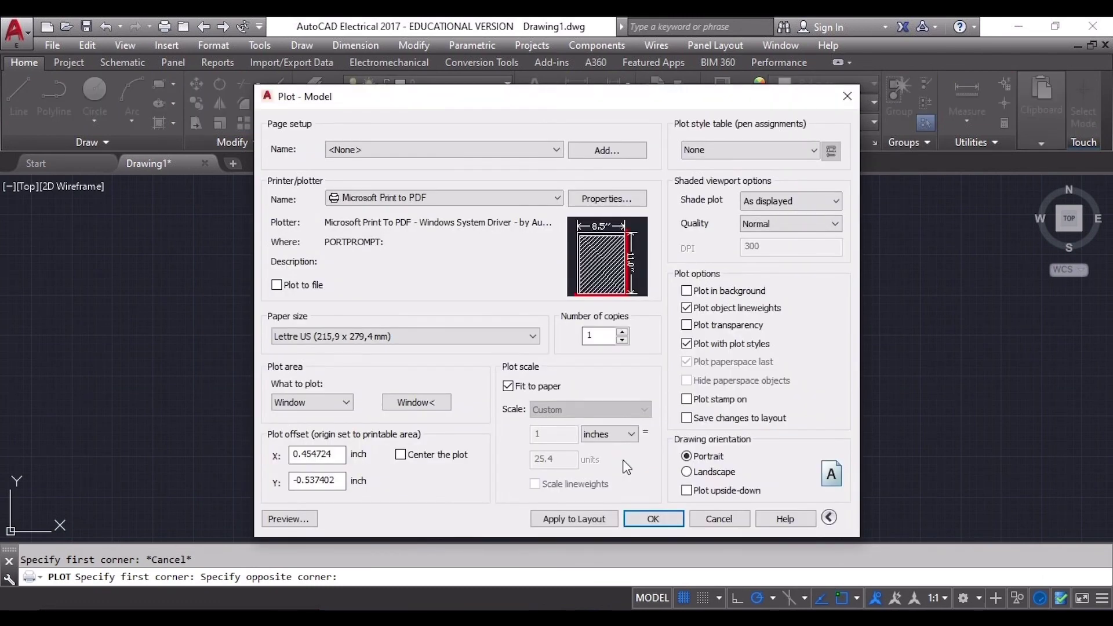
# - Center the plot on the paper and check the page and its title block in the plot preview
pyautogui.click(402, 455)
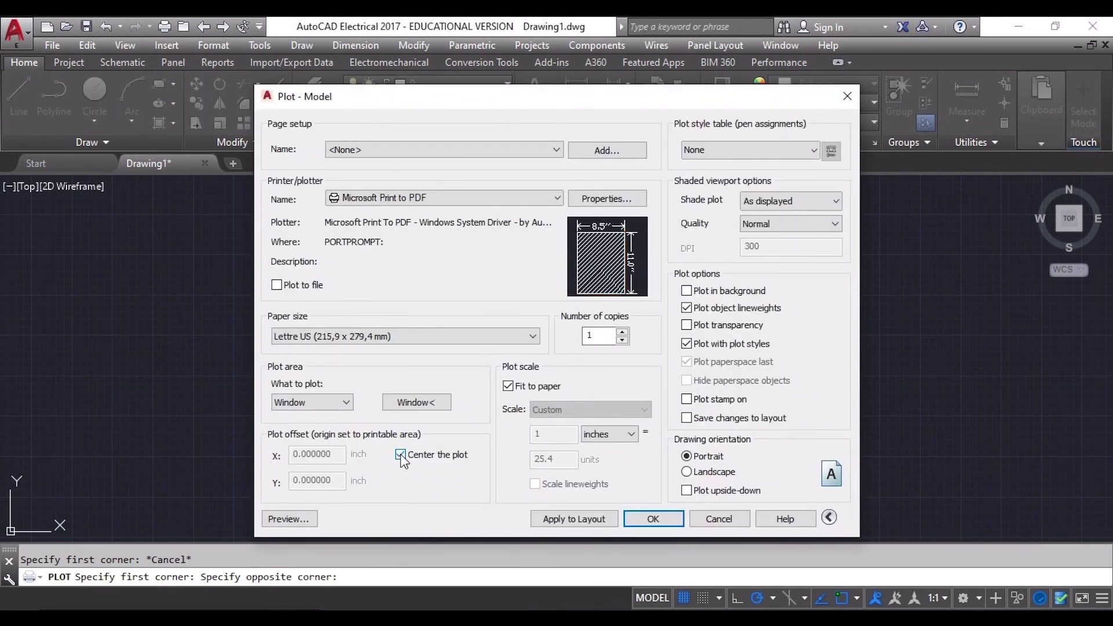
pyautogui.click(304, 519)
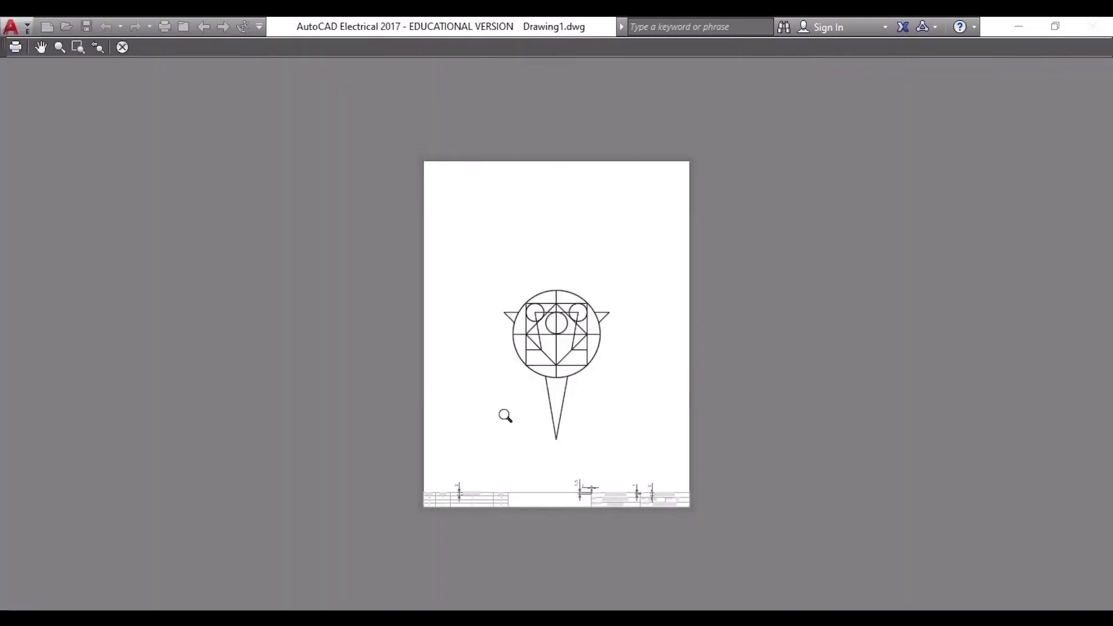
pyautogui.scroll(5, 516, 509)
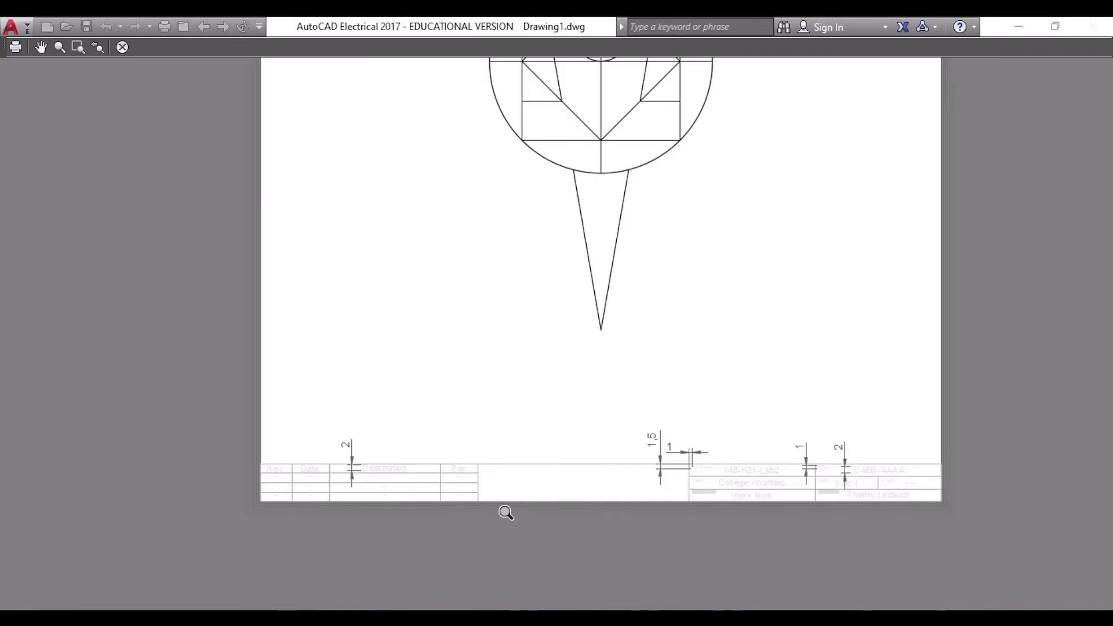
pyautogui.scroll(-6, 852, 390)
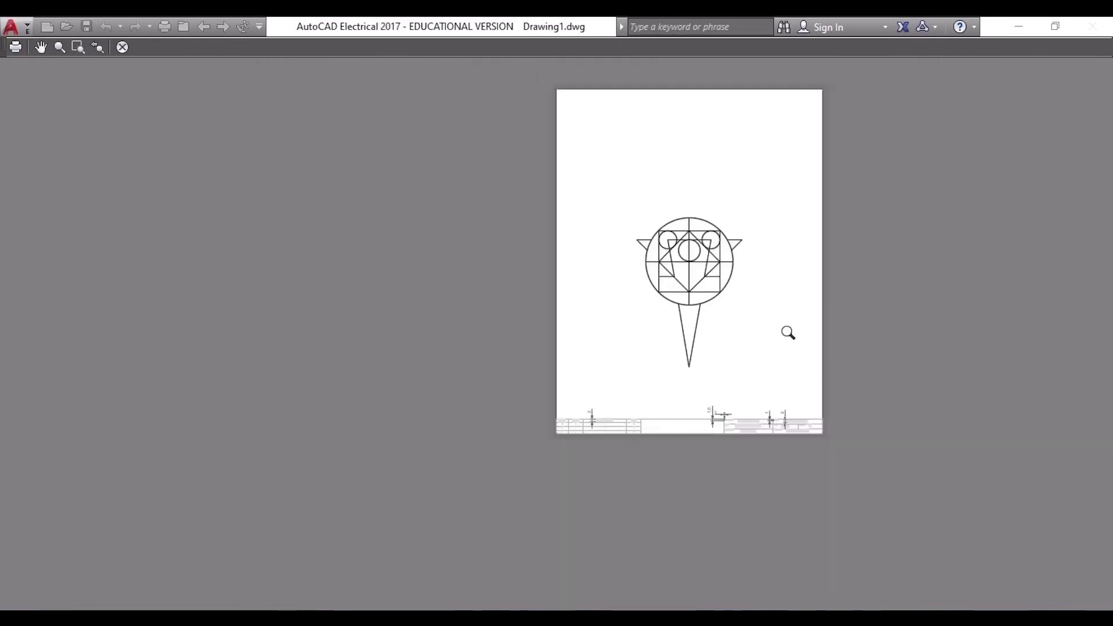
pyautogui.click(120, 47)
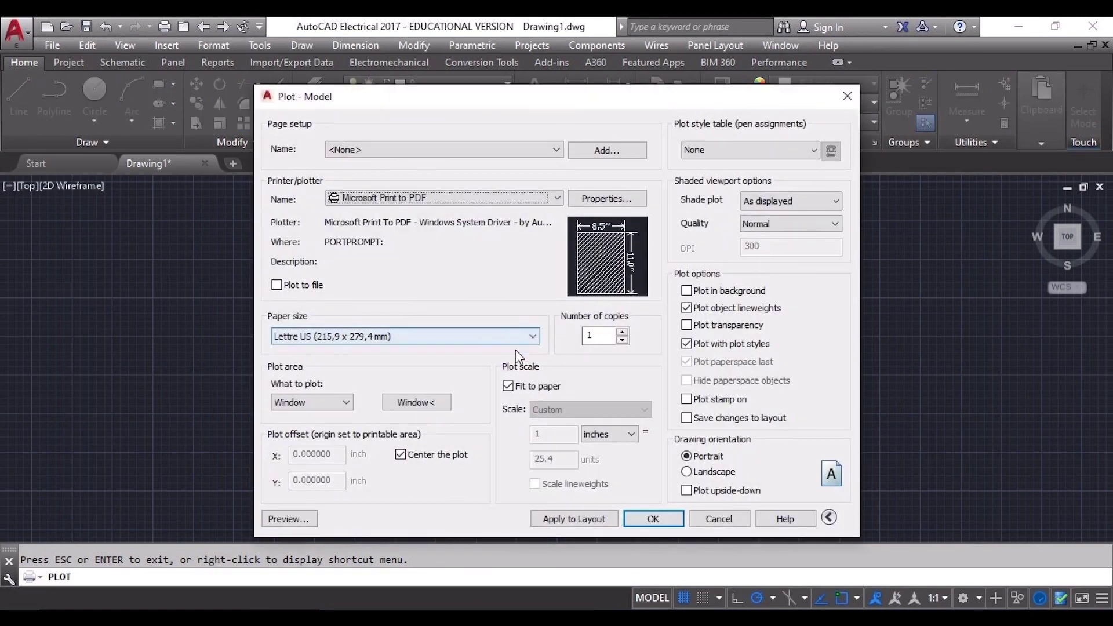
# - Redefine the plot window with a small margin outside the drawing frame and preview the page
pyautogui.moveTo(371, 104)
pyautogui.mouseDown()
pyautogui.moveTo(680, 134)
pyautogui.moveTo(773, 127)
pyautogui.mouseUp()
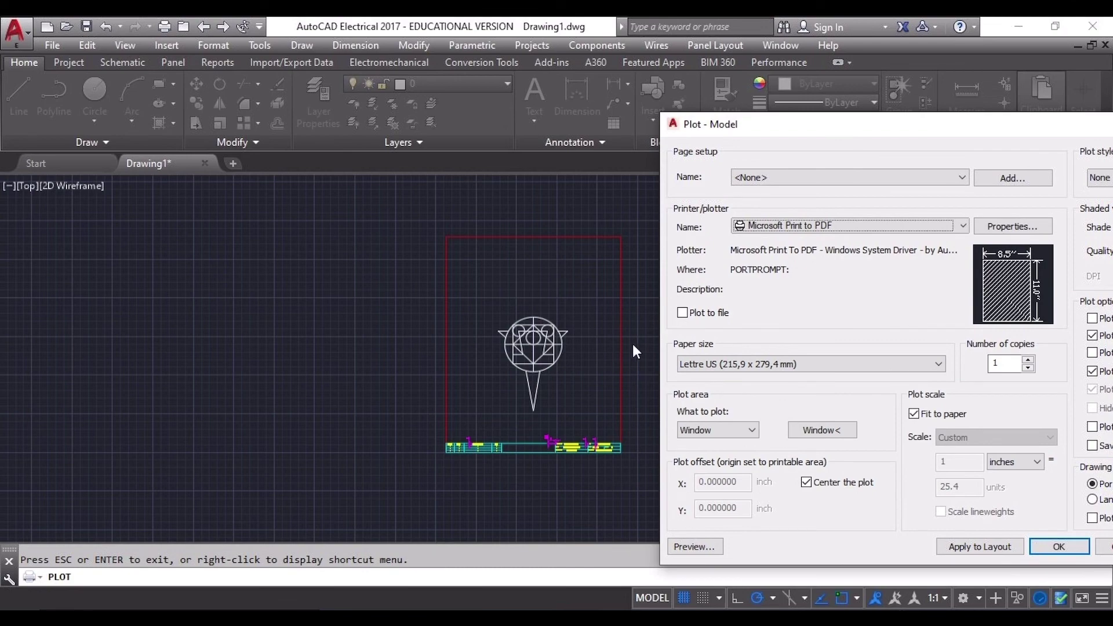
pyautogui.moveTo(823, 126); pyautogui.dragTo(387, 106)
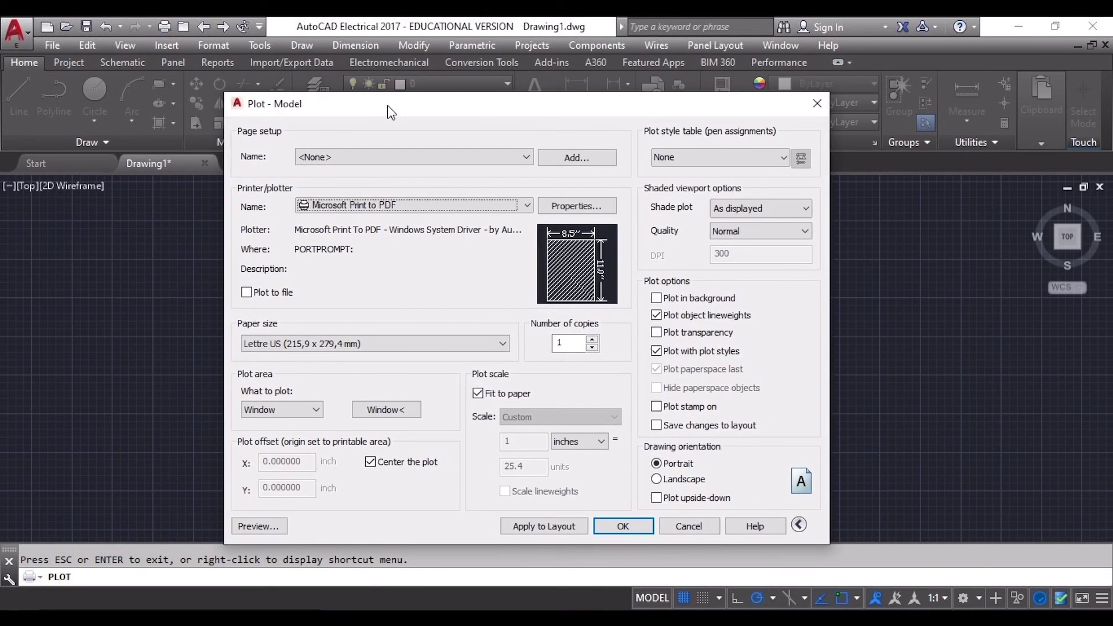
pyautogui.click(386, 410)
pyautogui.press('Escape')
pyautogui.click(393, 410)
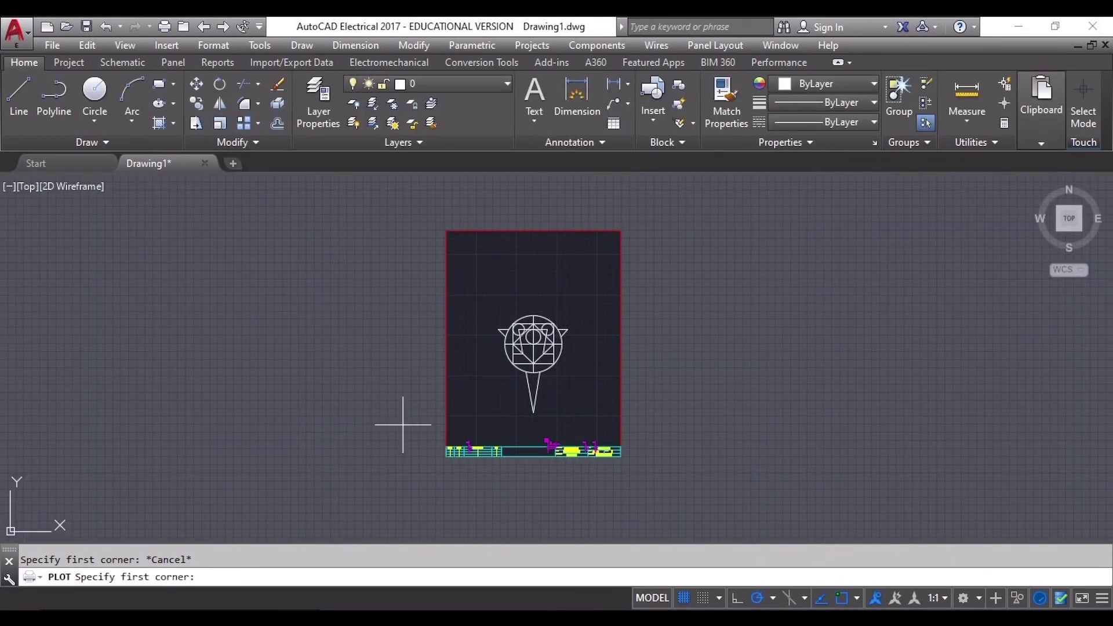
pyautogui.click(432, 218)
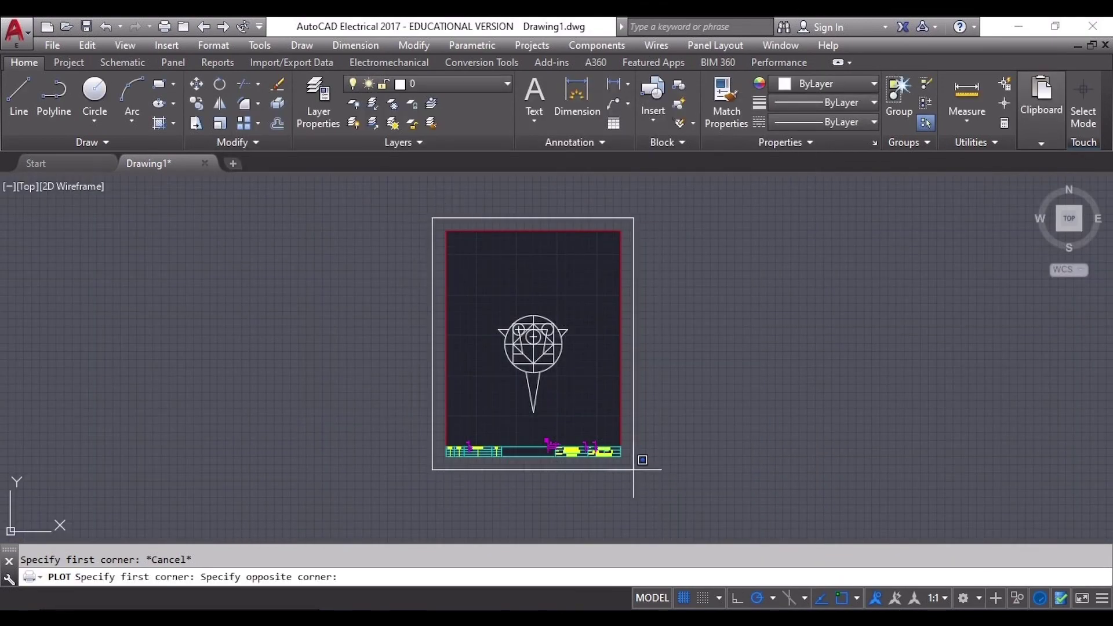
pyautogui.click(638, 460)
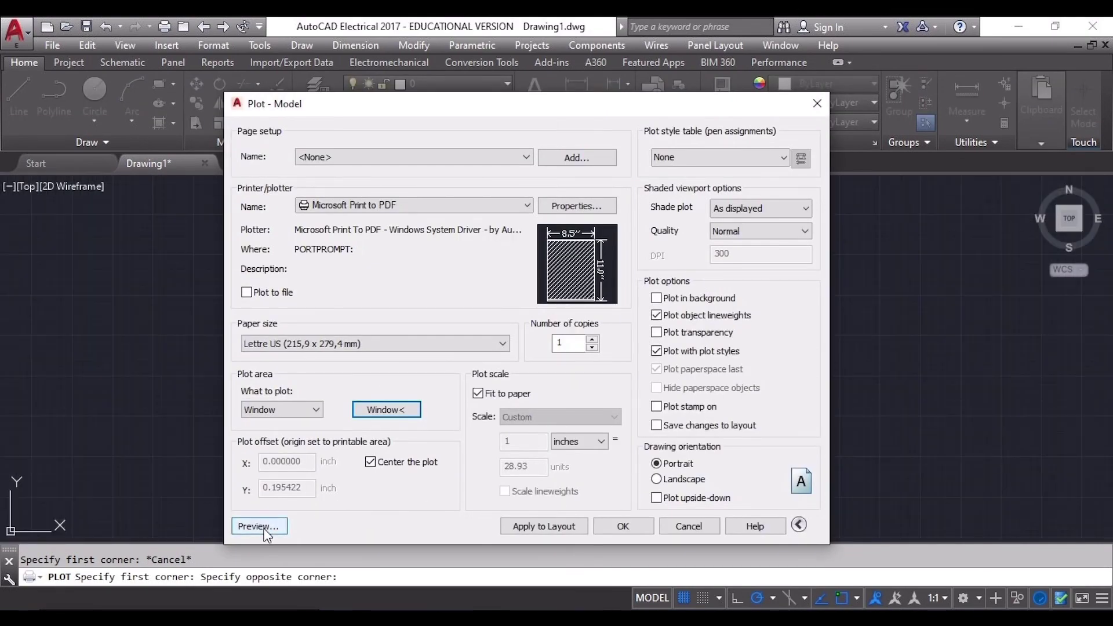
pyautogui.click(270, 528)
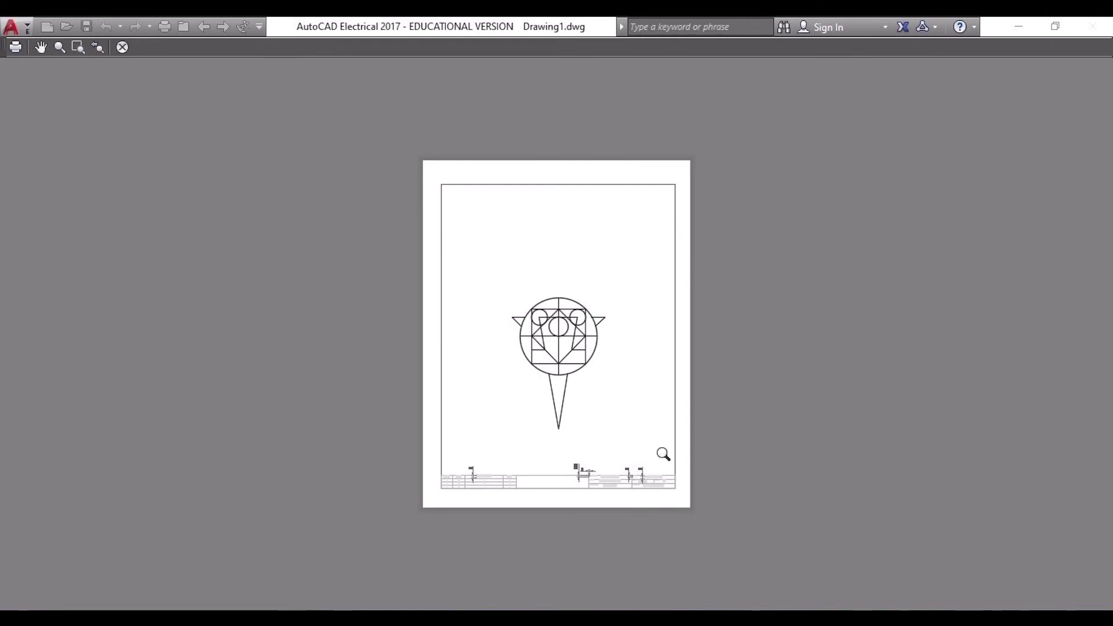
pyautogui.click(119, 49)
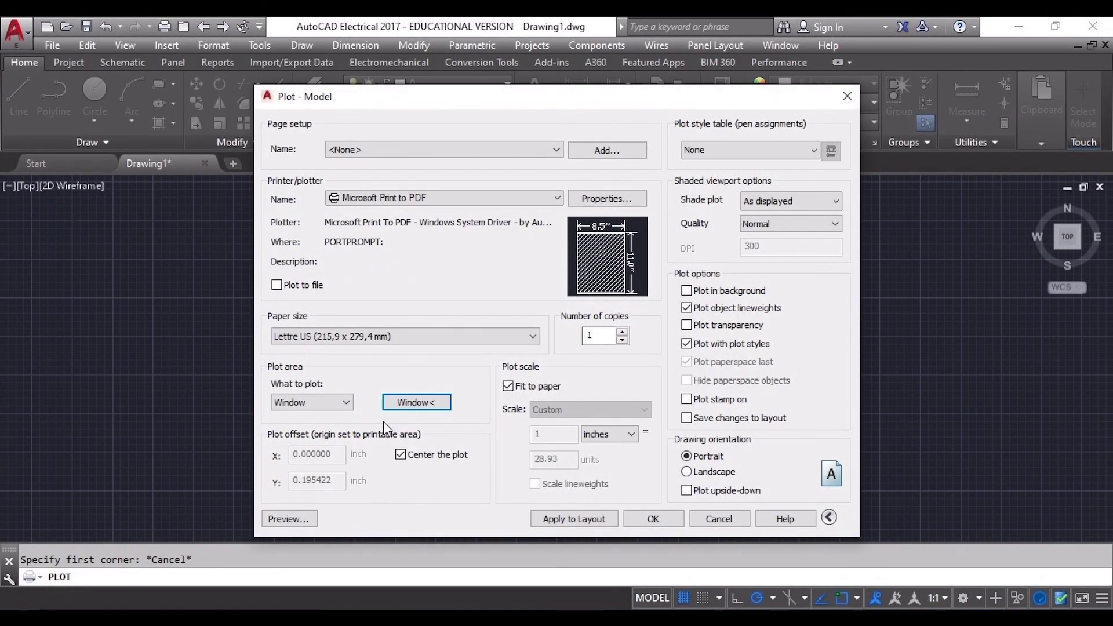
# - Redefine the plot window to run exactly between the opposite corners of the drawing frame
pyautogui.click(414, 403)
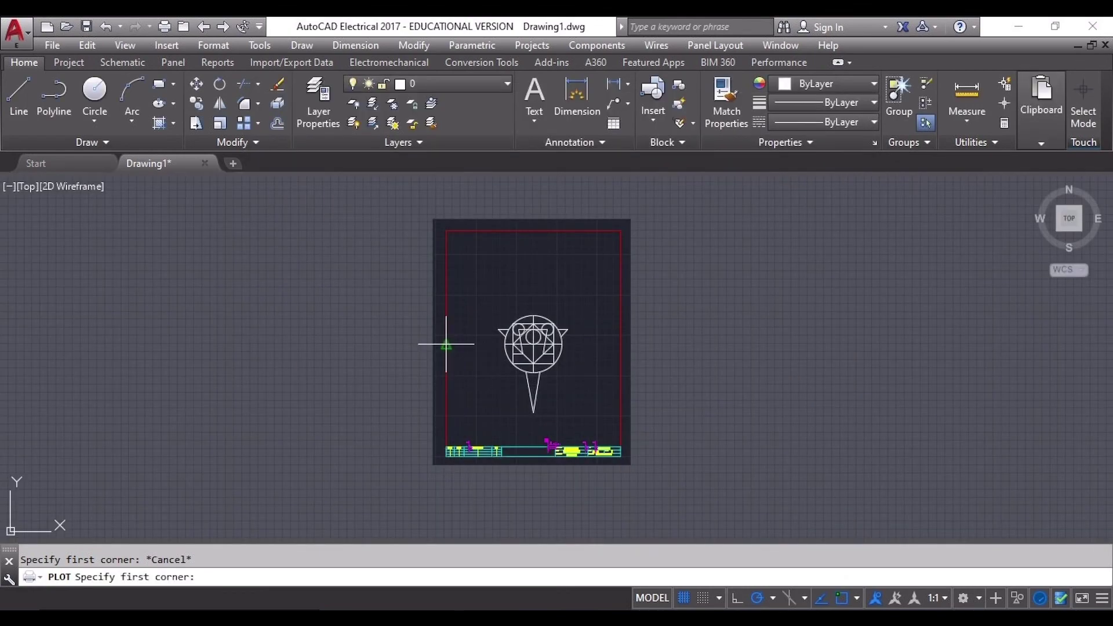
pyautogui.click(445, 231)
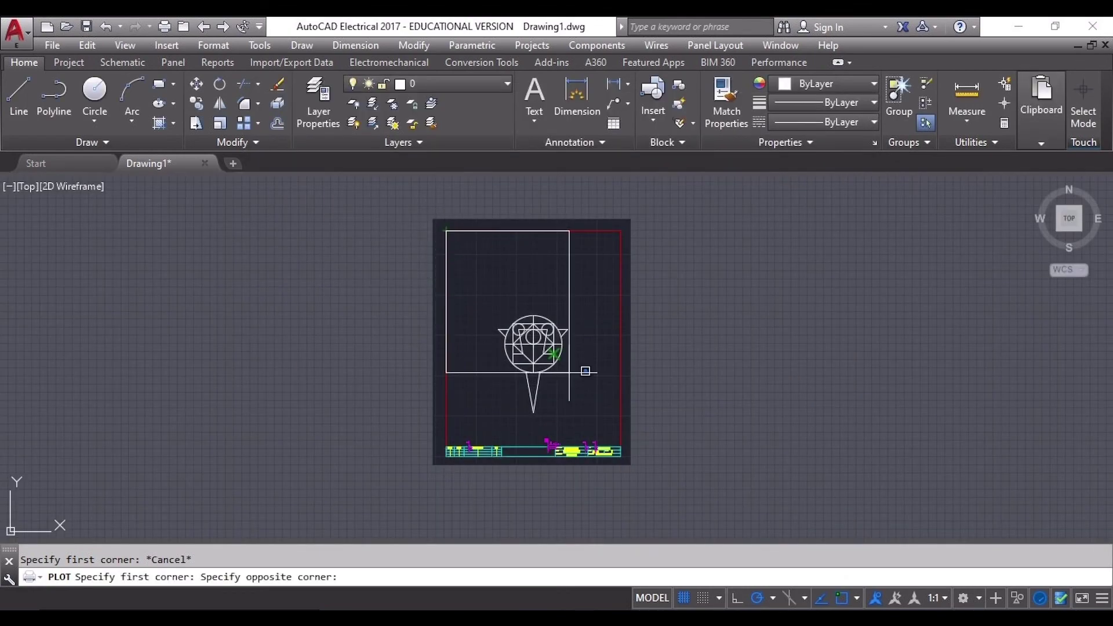
pyautogui.click(620, 456)
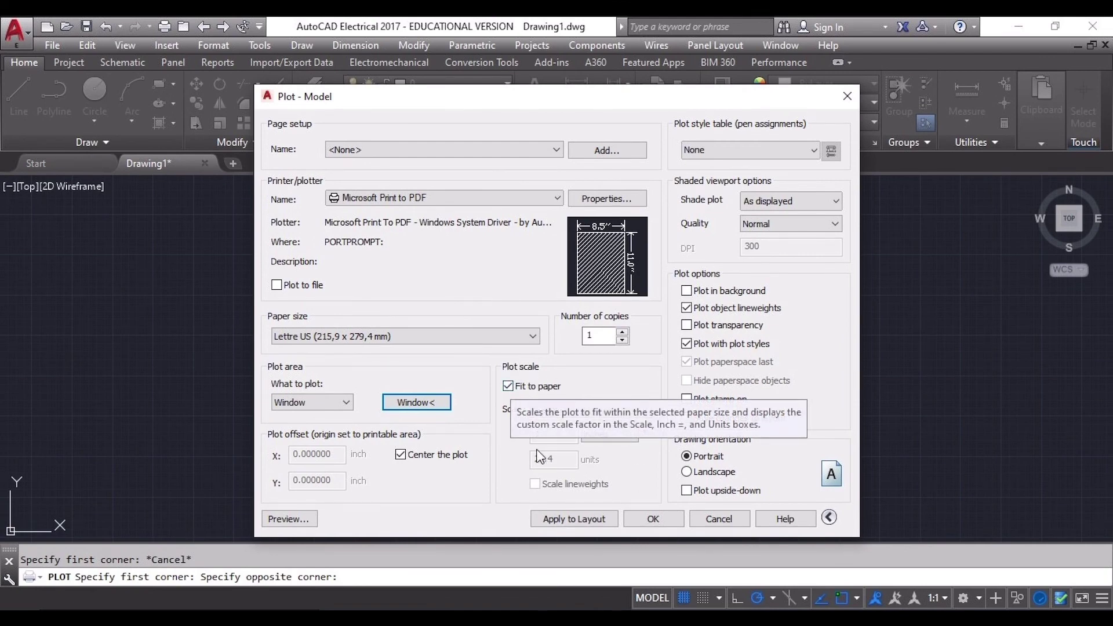
# - Try a custom plot scale of 1 inch = 27 units in the preview and return to Fit to paper
pyautogui.click(508, 386)
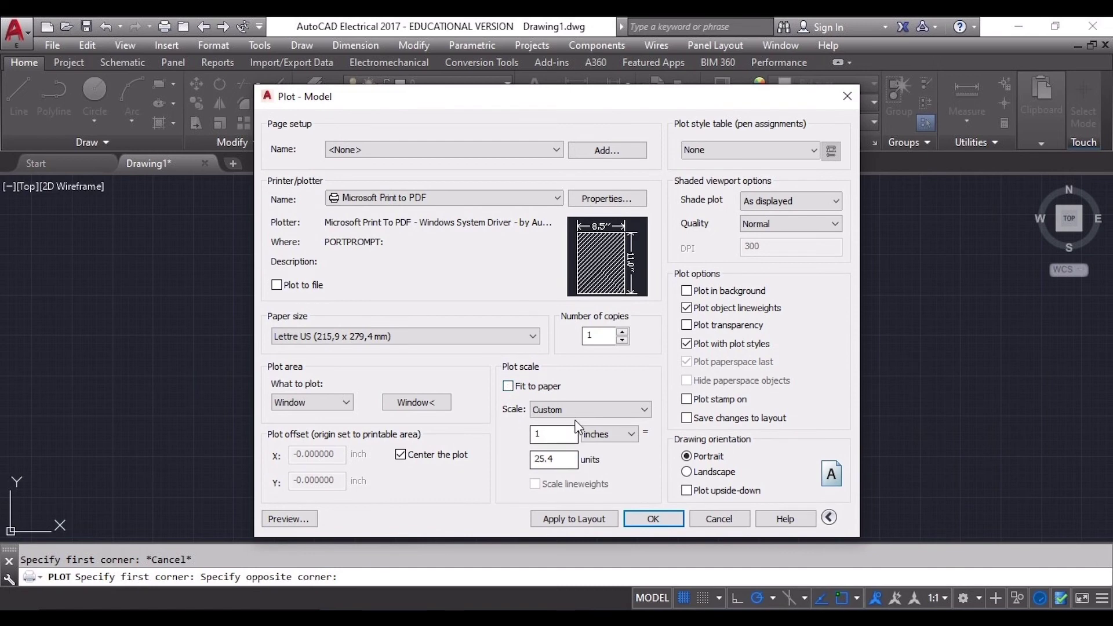
pyautogui.click(640, 410)
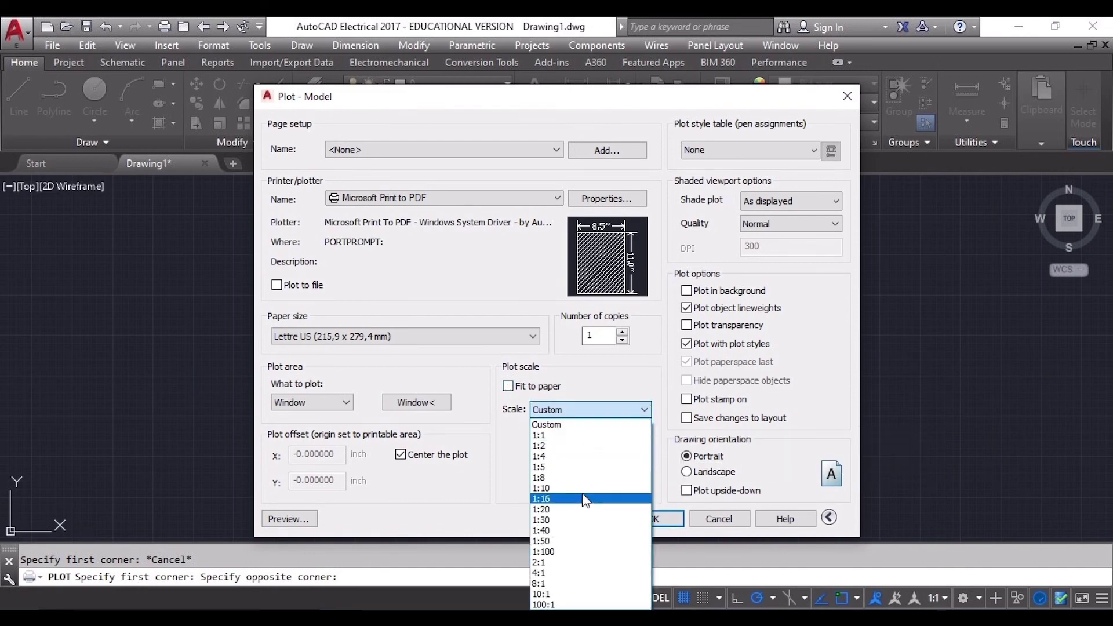
pyautogui.click(497, 430)
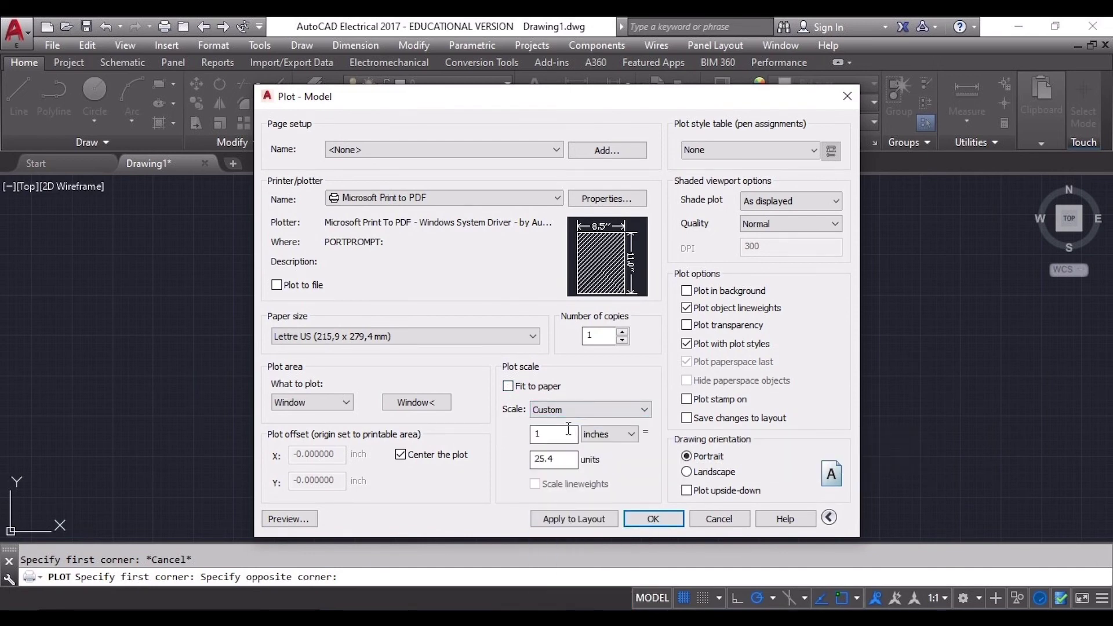
pyautogui.moveTo(568, 462); pyautogui.dragTo(502, 464)
pyautogui.write('27')
pyautogui.click(295, 521)
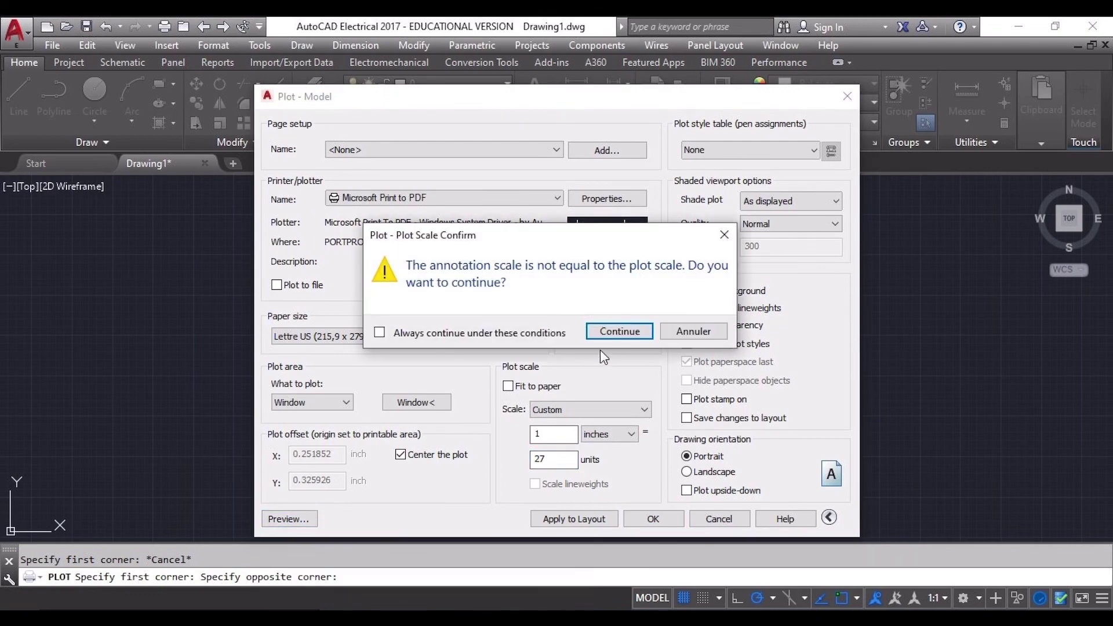
pyautogui.click(621, 332)
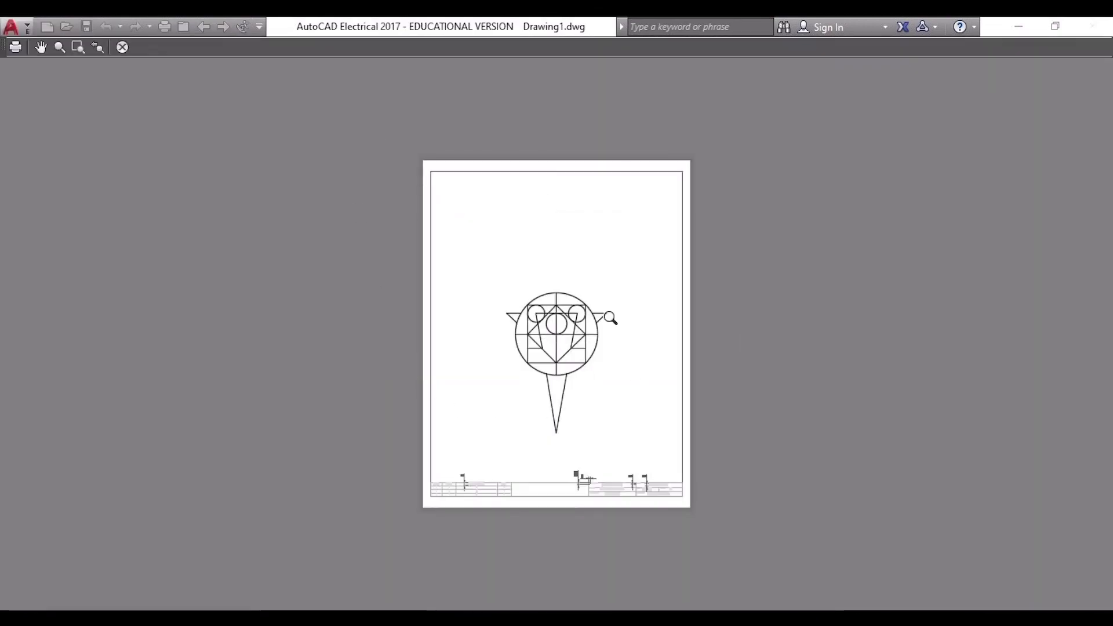
pyautogui.click(122, 47)
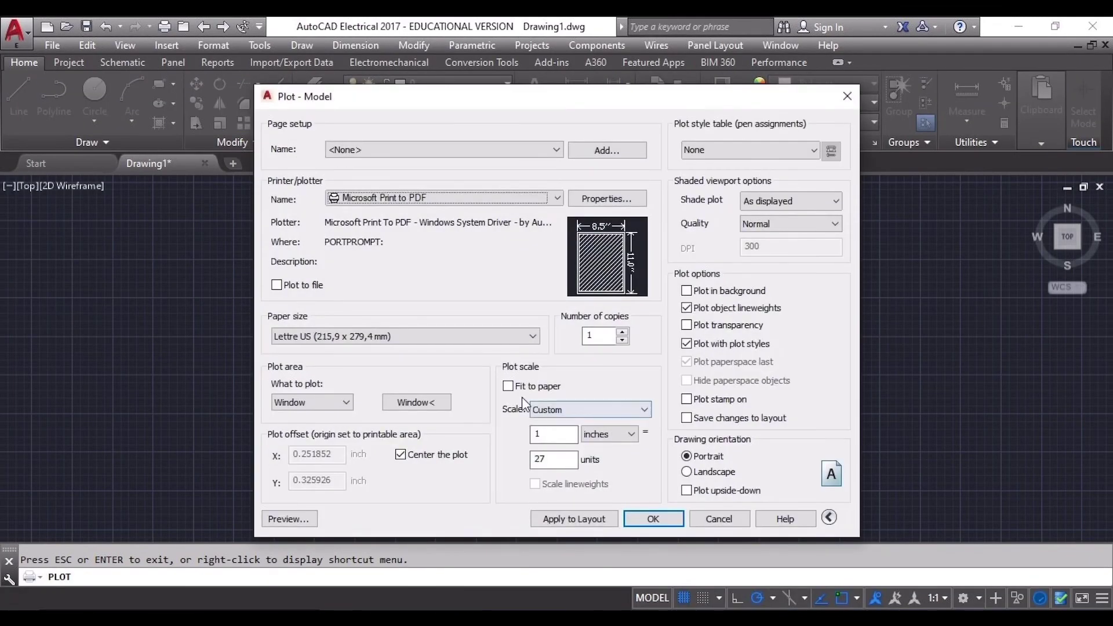
pyautogui.click(509, 386)
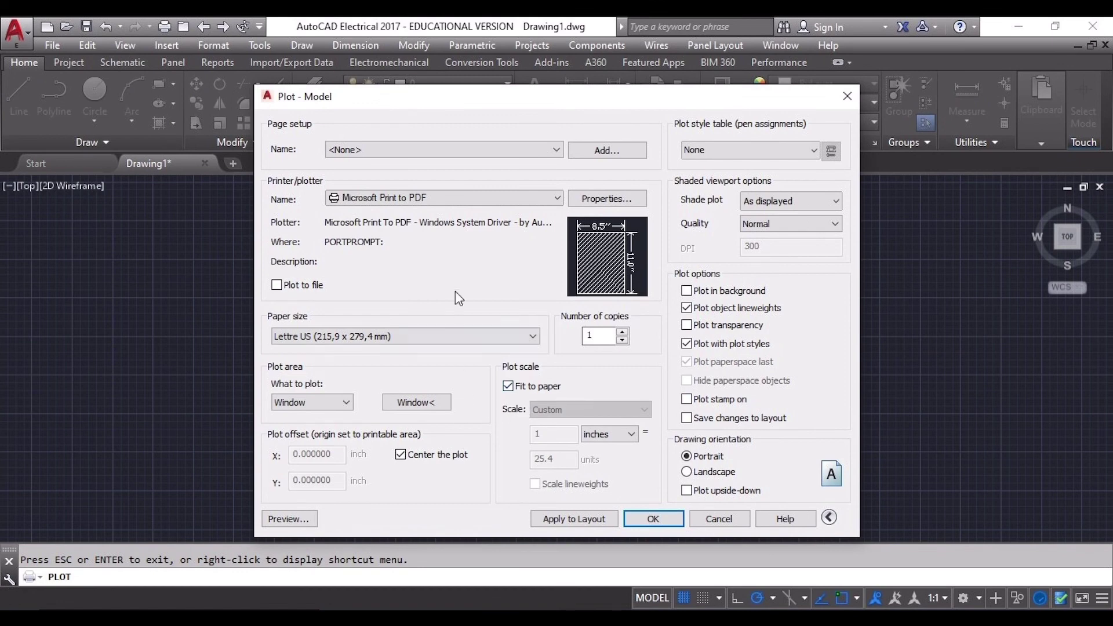
# - Preview the page with the Canon TR7500 series printer and switch back to Microsoft Print to PDF
pyautogui.click(556, 199)
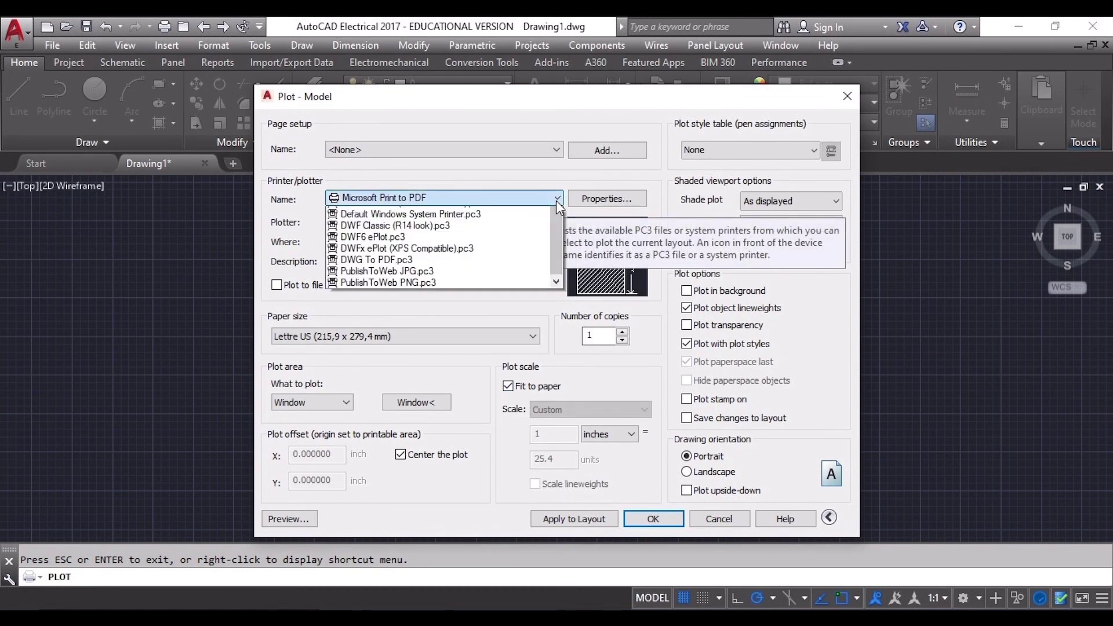
pyautogui.click(435, 278)
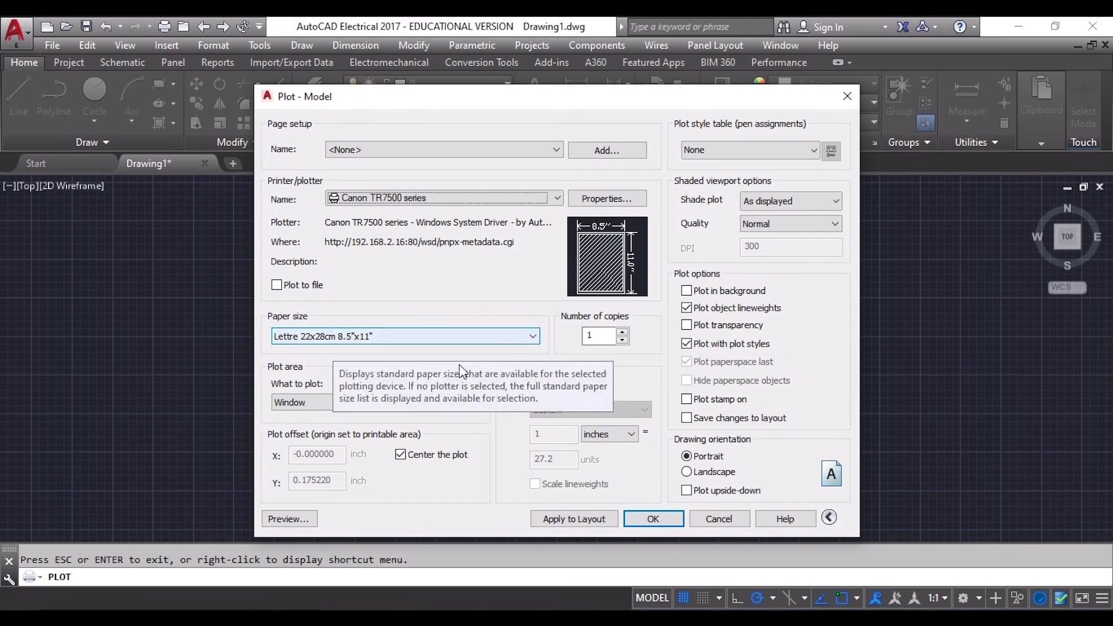
pyautogui.click(290, 519)
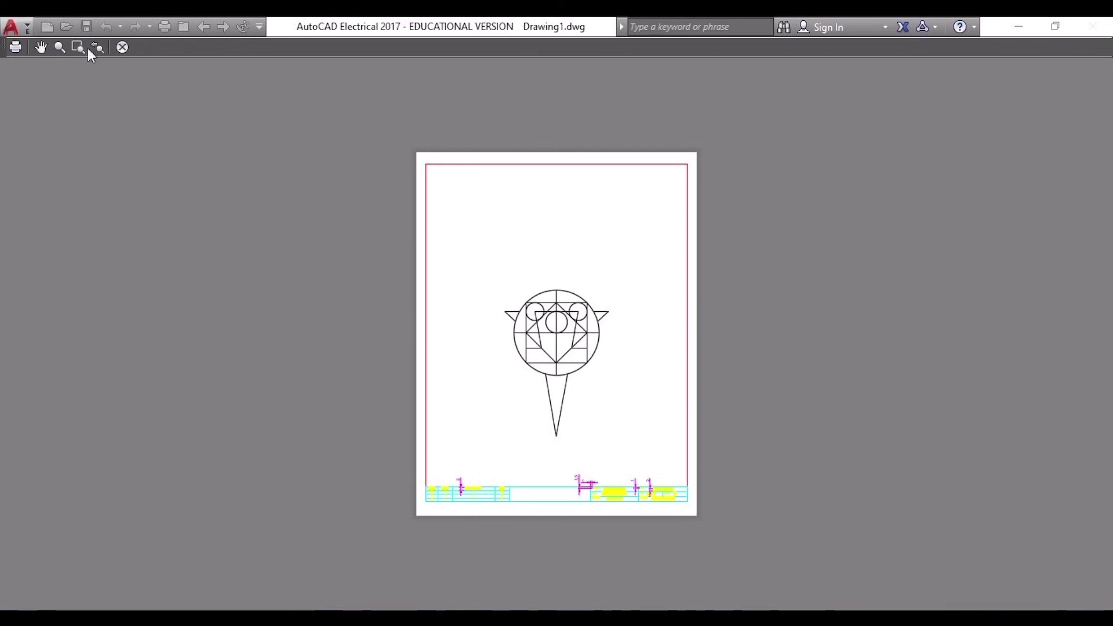
pyautogui.click(123, 47)
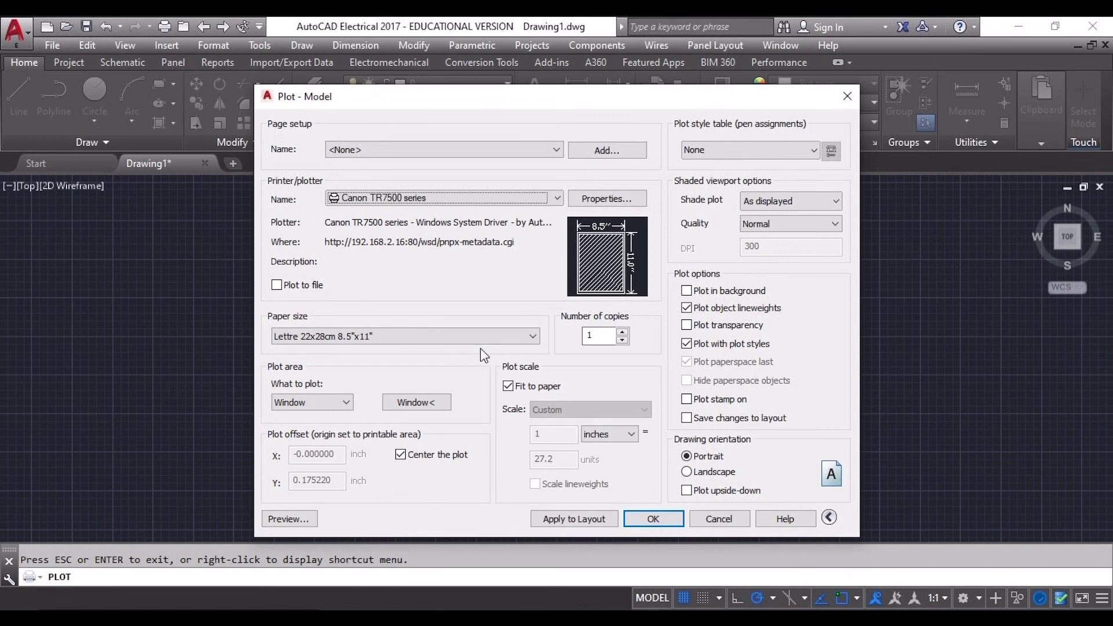
pyautogui.click(556, 198)
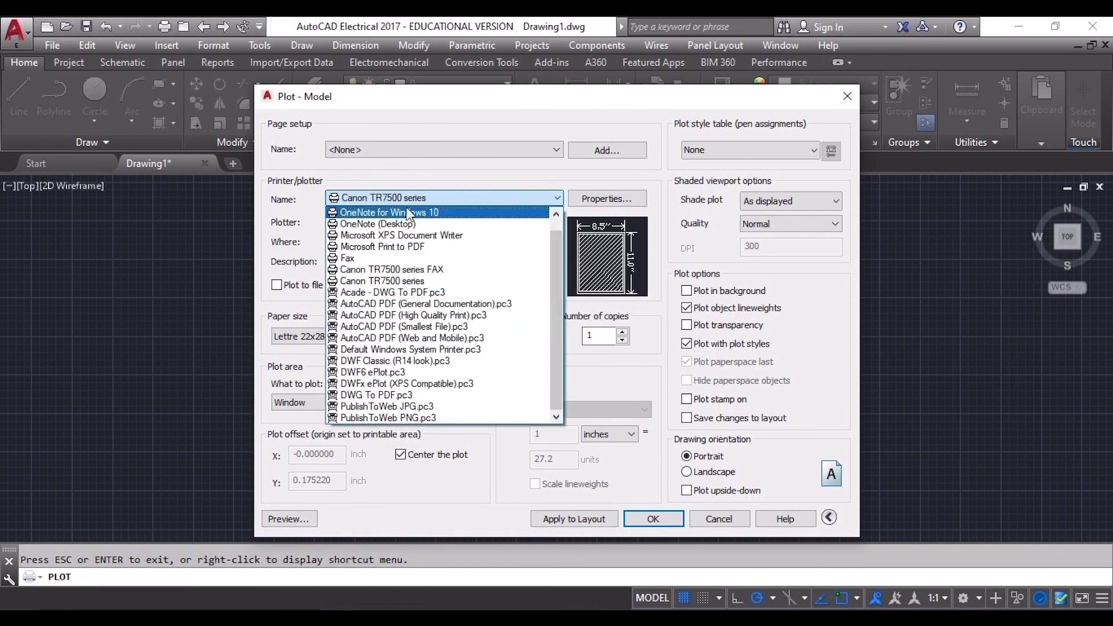
pyautogui.click(394, 247)
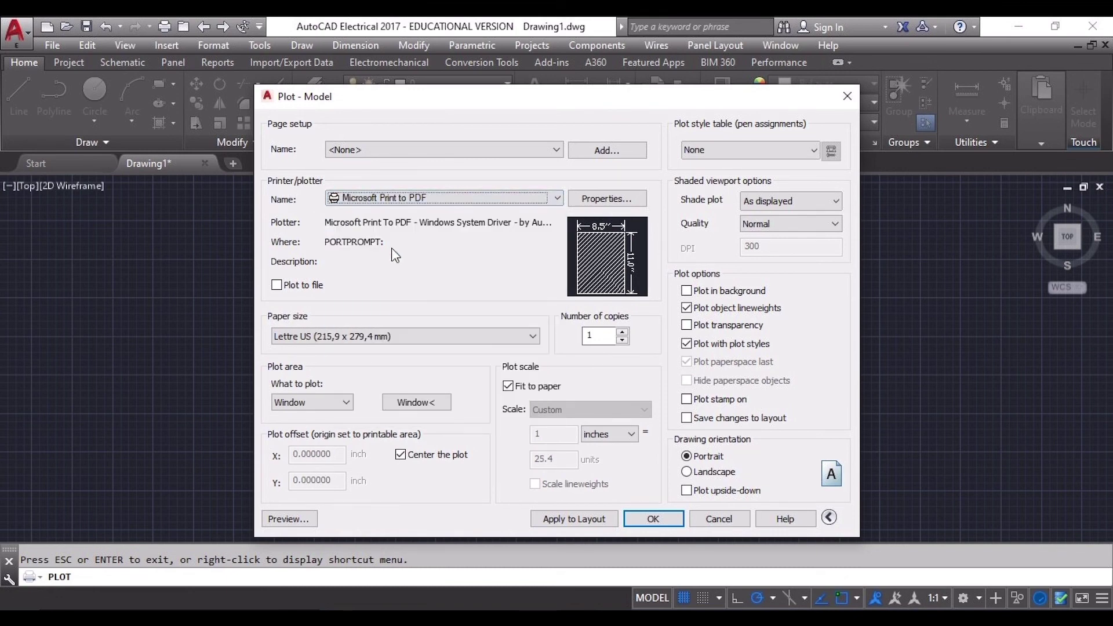
# - Turn off Fit to paper and set a custom plot scale of 1 inch = 27.2 units
pyautogui.click(508, 386)
pyautogui.doubleClick(544, 459)
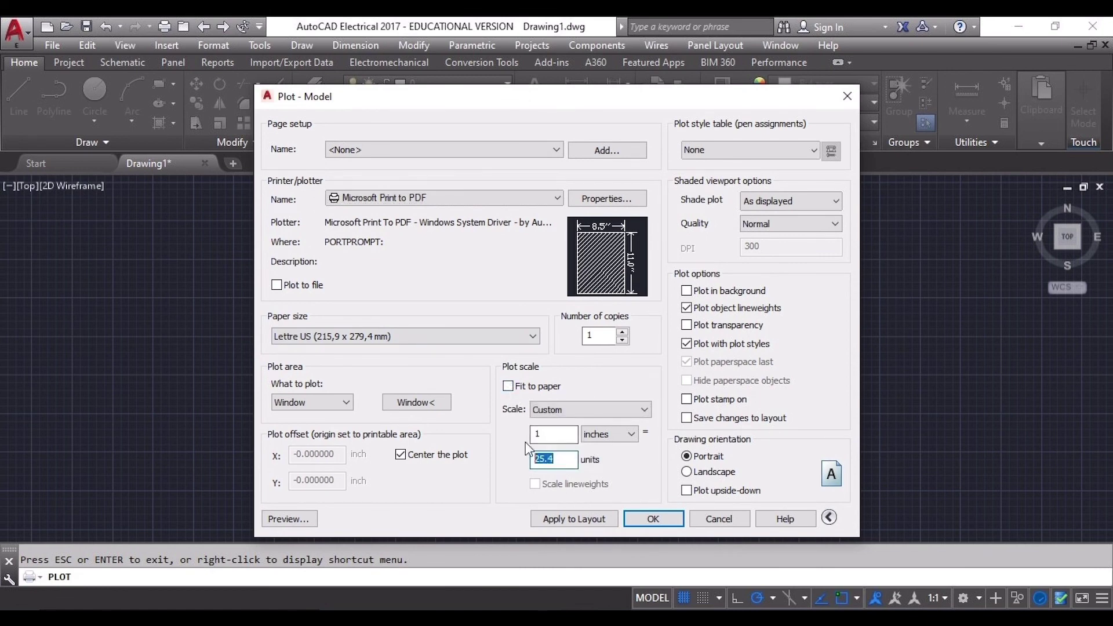
pyautogui.write('27')
# - Collapse and re-expand the extended plot options, and try landscape orientation before returning to portrait
pyautogui.click(830, 517)
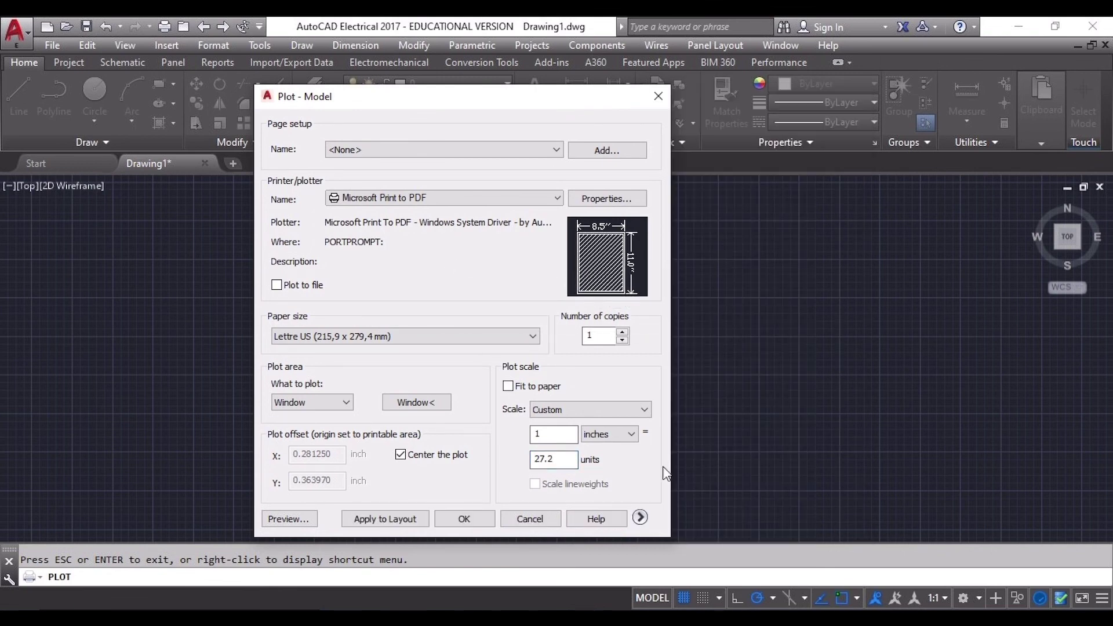
pyautogui.click(641, 518)
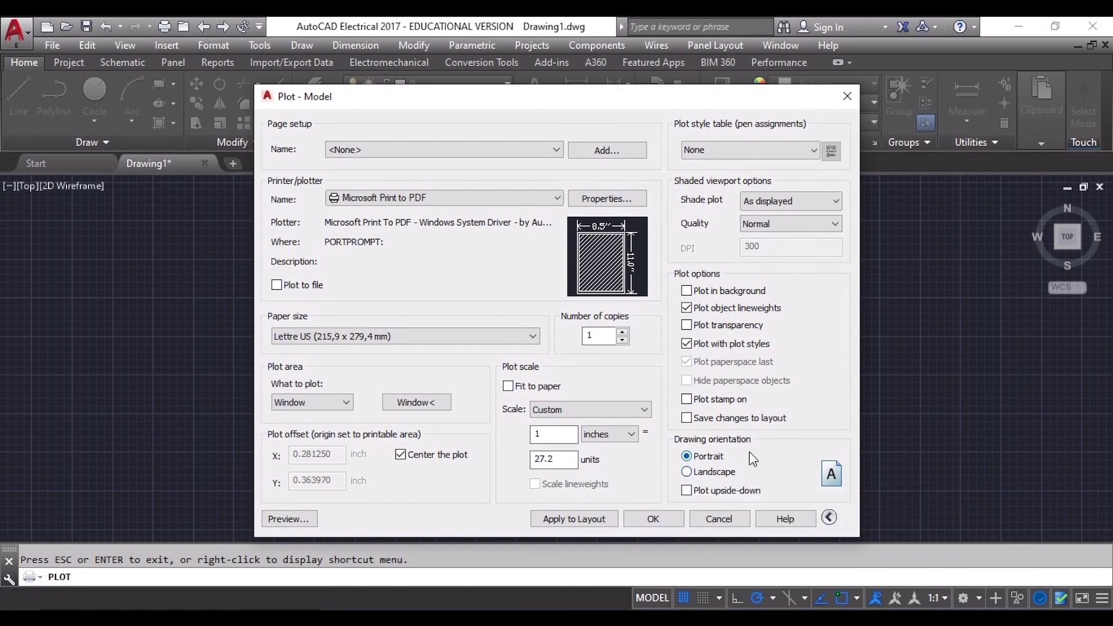
pyautogui.moveTo(412, 104)
pyautogui.mouseDown()
pyautogui.moveTo(809, 118)
pyautogui.moveTo(386, 86)
pyautogui.mouseUp()
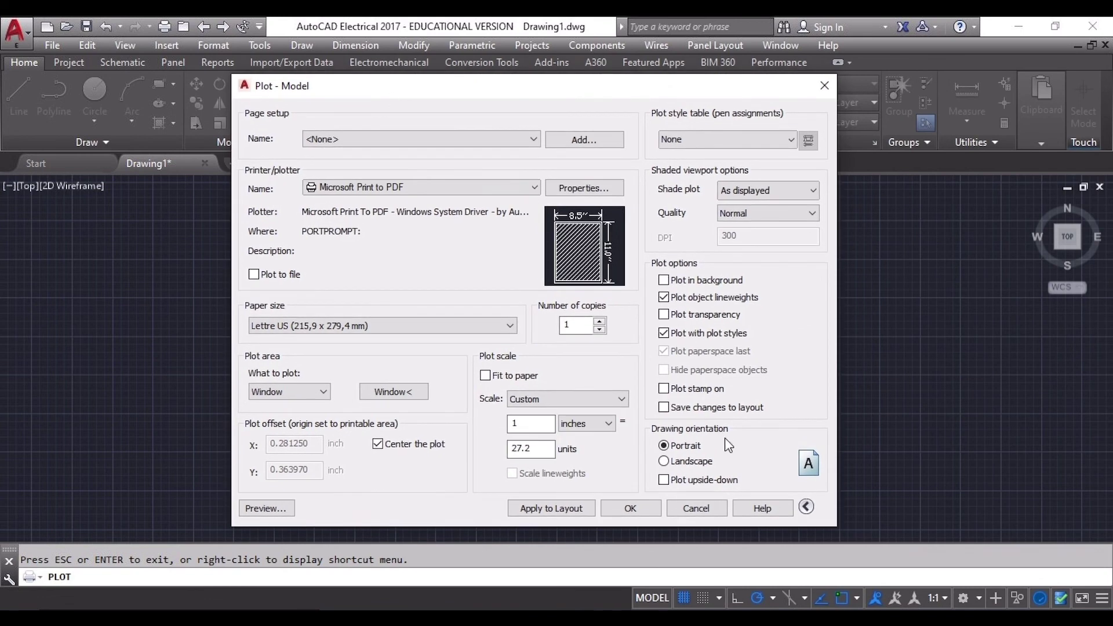
pyautogui.click(664, 461)
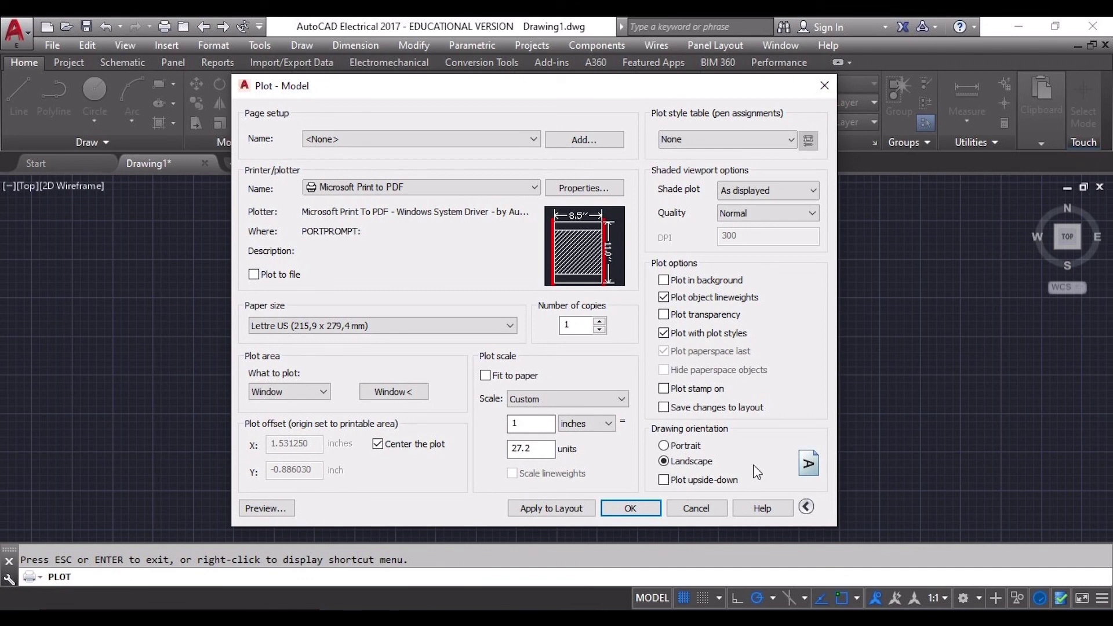
pyautogui.click(663, 445)
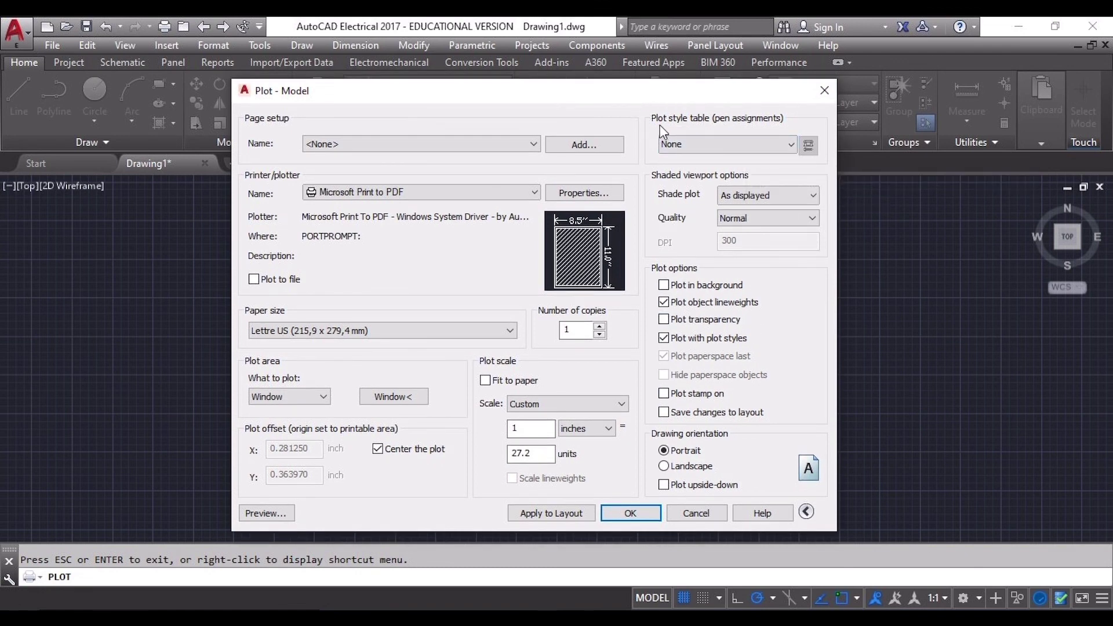
# - Assign the monochrome.ctb plot style table to all layouts and inspect the title block in the plot preview
pyautogui.click(787, 148)
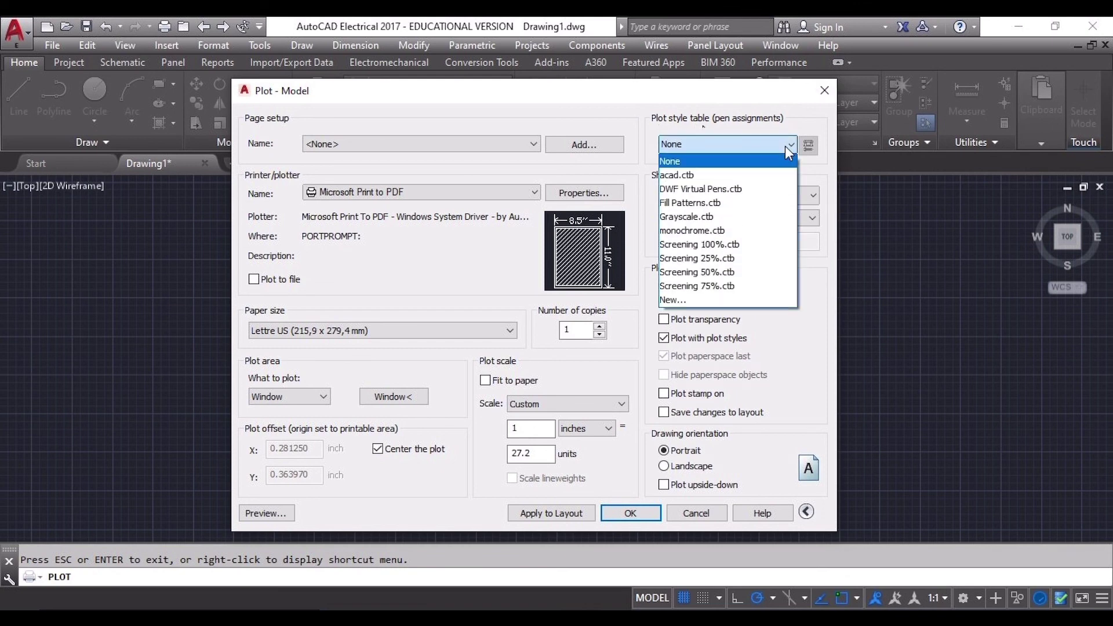
pyautogui.click(711, 235)
pyautogui.click(545, 352)
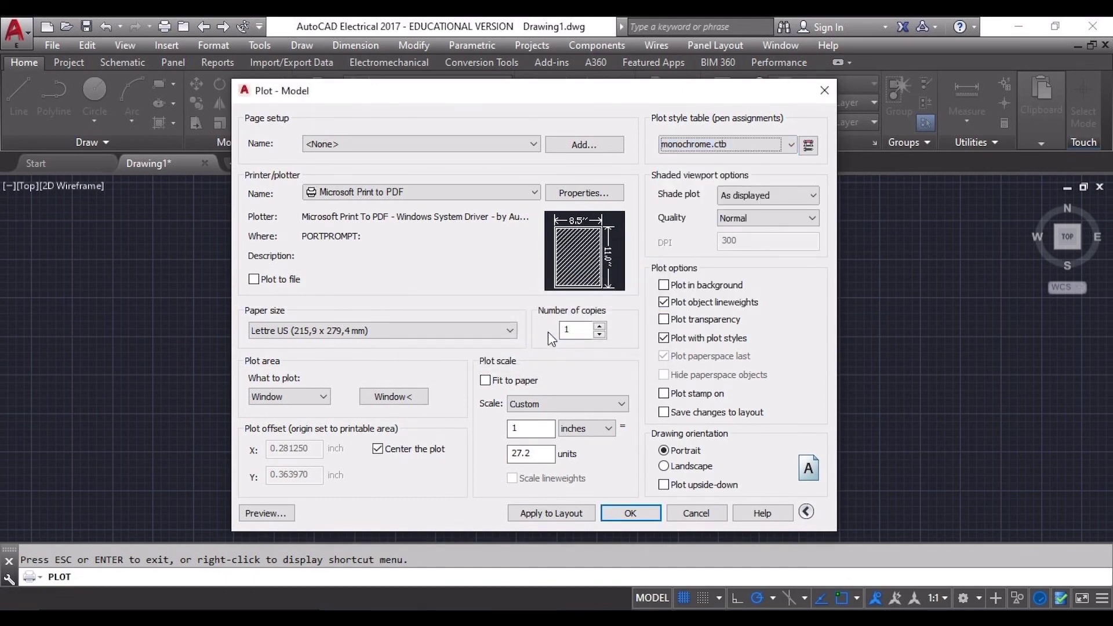
pyautogui.click(267, 511)
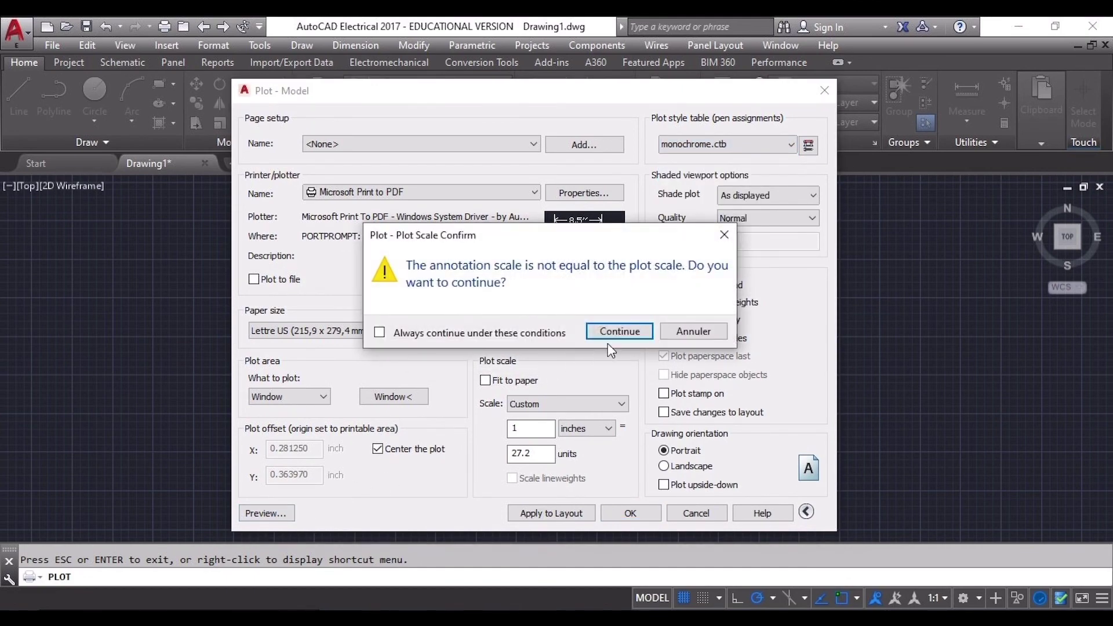
pyautogui.click(615, 331)
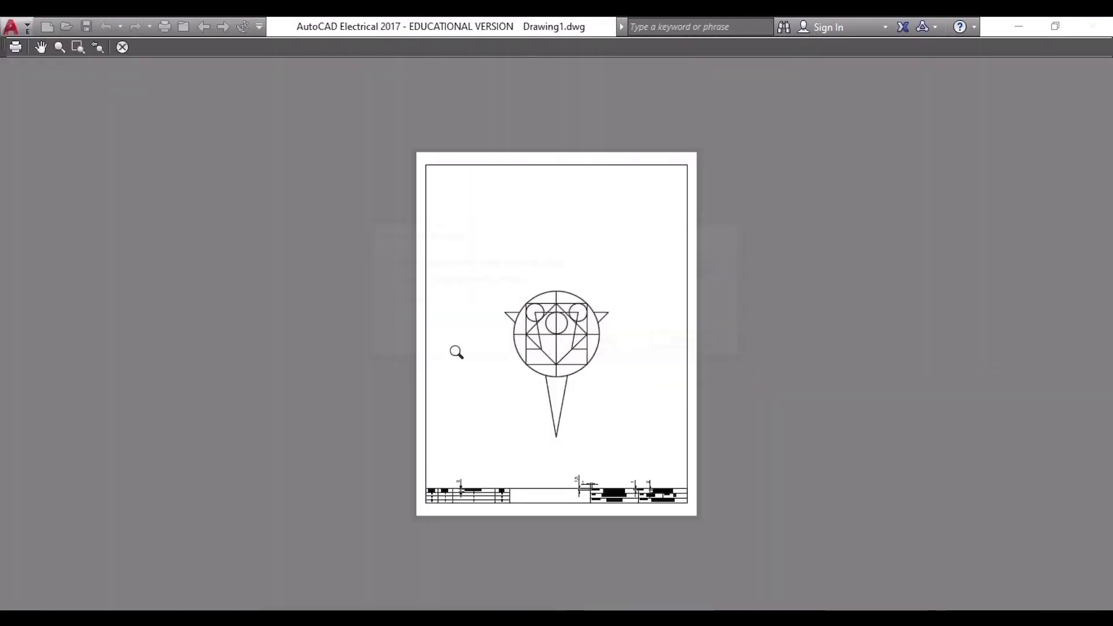
pyautogui.scroll(4, 554, 508)
pyautogui.scroll(4, 318, 443)
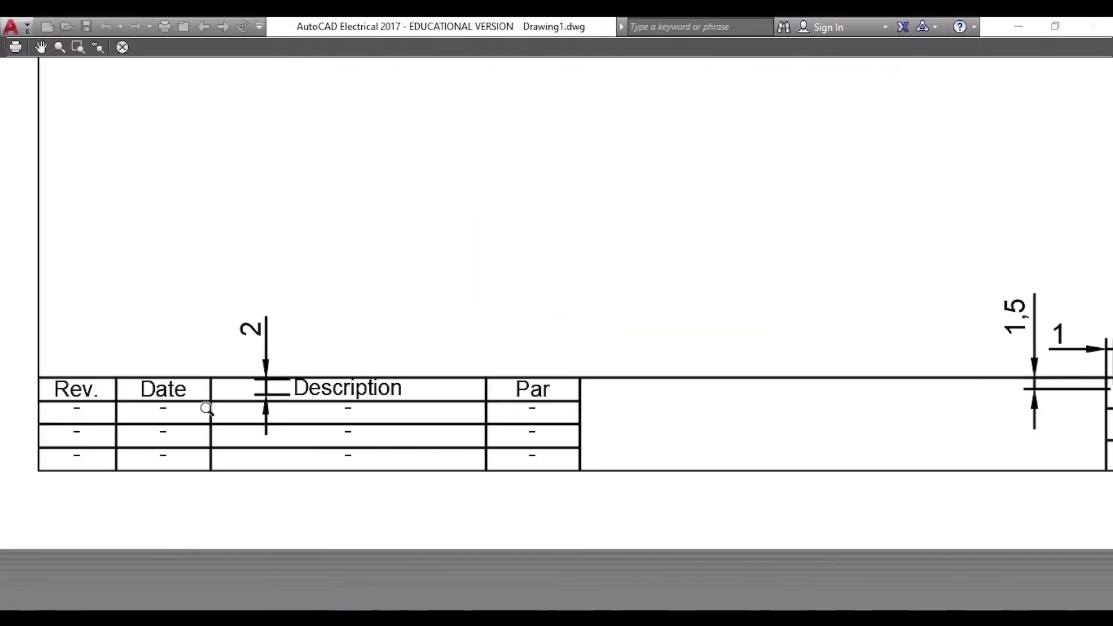
pyautogui.scroll(-5, 465, 385)
pyautogui.moveTo(535, 296); pyautogui.dragTo(526, 442, button='middle')
pyautogui.press('Escape')
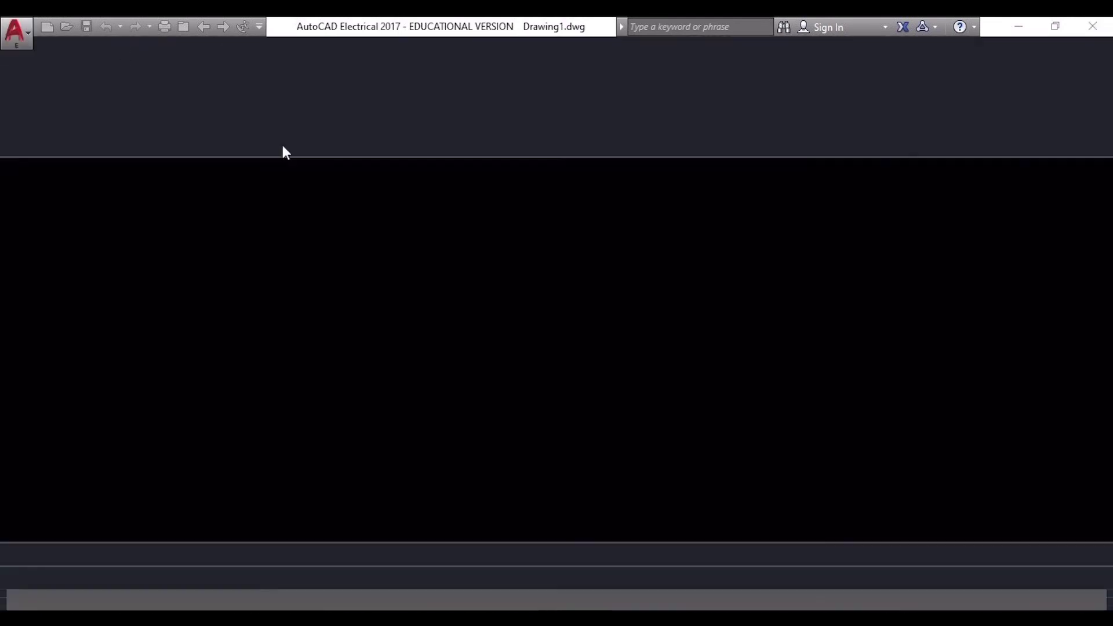
# - Assign the Grayscale.ctb plot style table to all layouts and inspect the drawing and title block in the preview
pyautogui.click(783, 151)
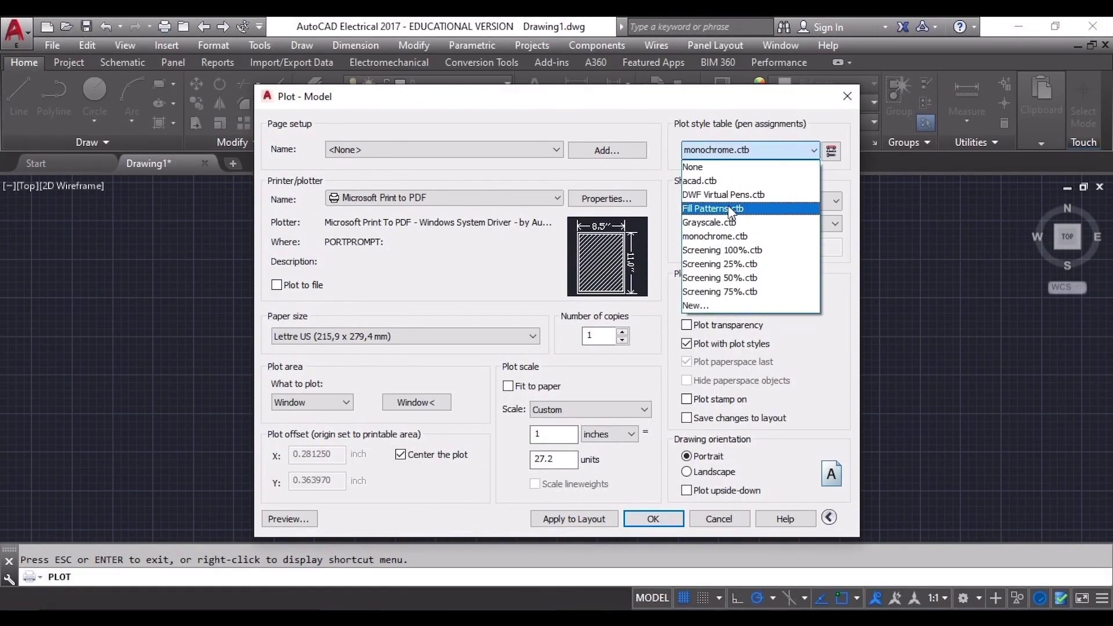
pyautogui.click(725, 223)
pyautogui.click(550, 356)
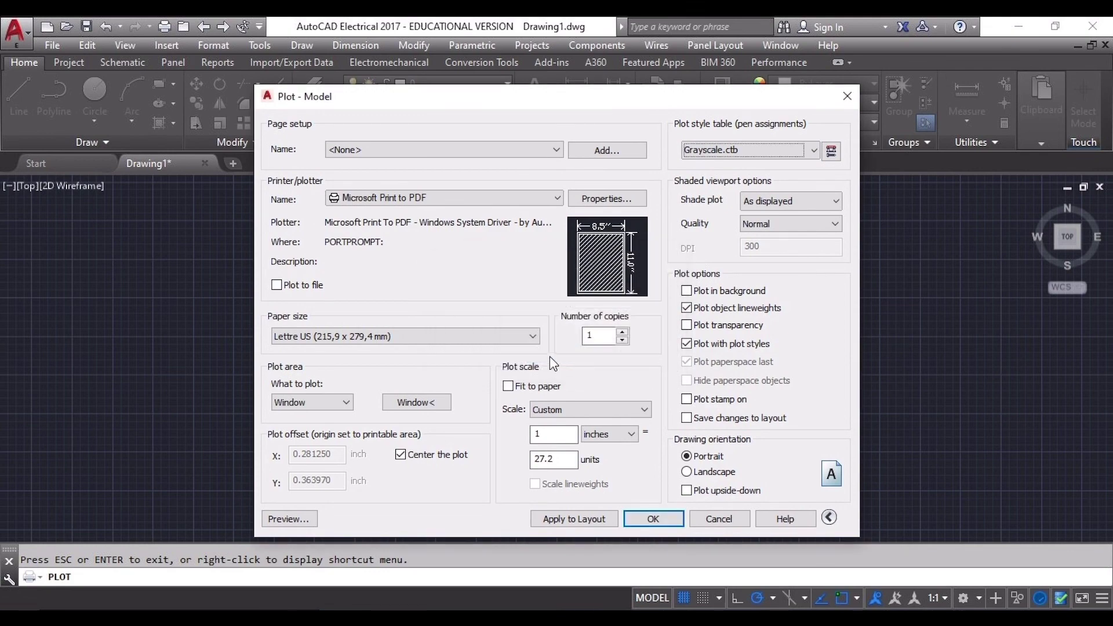
pyautogui.click(300, 516)
pyautogui.click(542, 329)
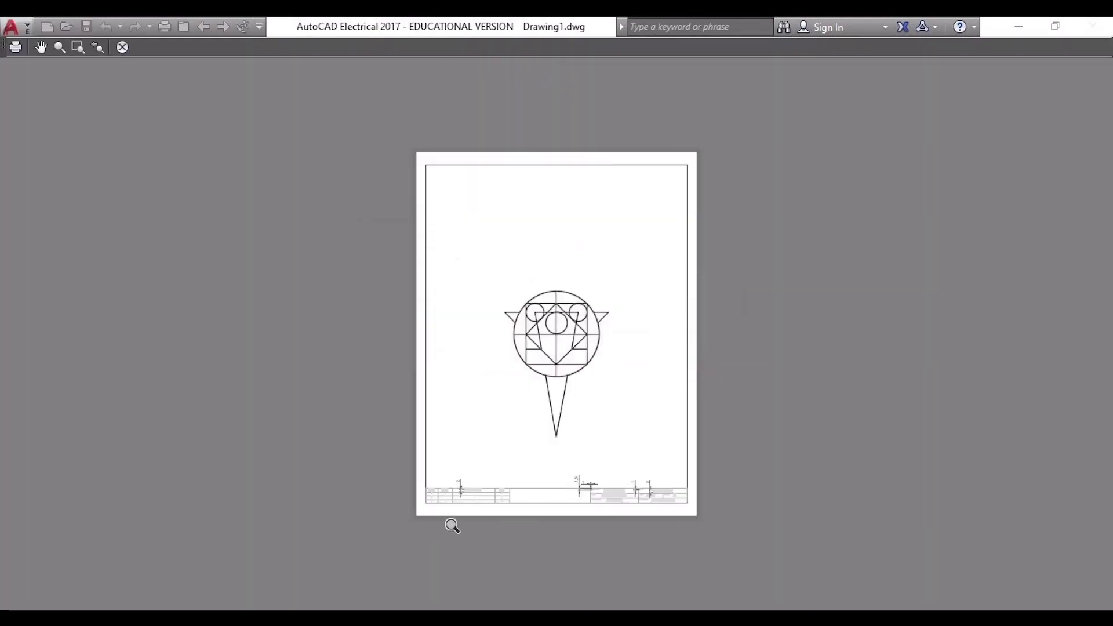
pyautogui.scroll(4, 450, 522)
pyautogui.scroll(2, 447, 502)
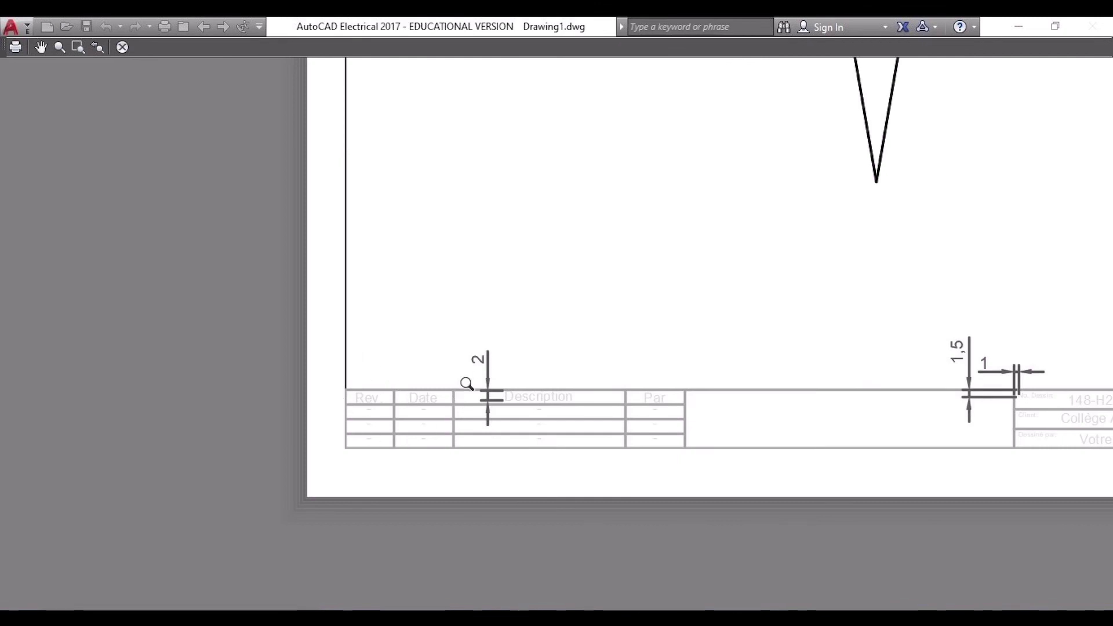
pyautogui.scroll(-3, 526, 409)
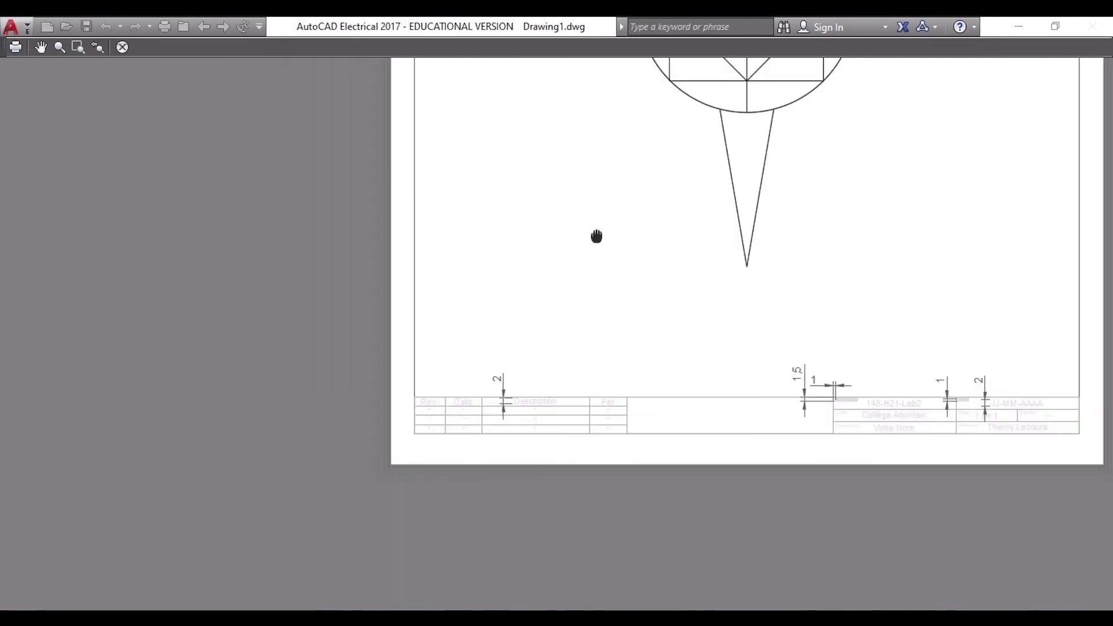
pyautogui.moveTo(596, 236); pyautogui.dragTo(456, 368, button='middle')
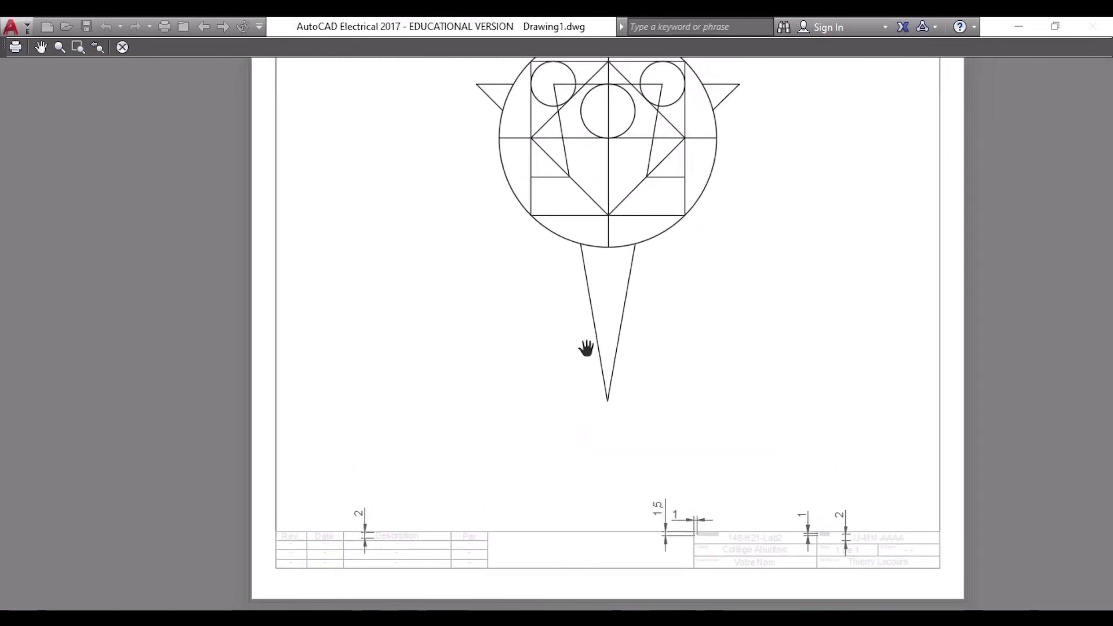
pyautogui.click(122, 48)
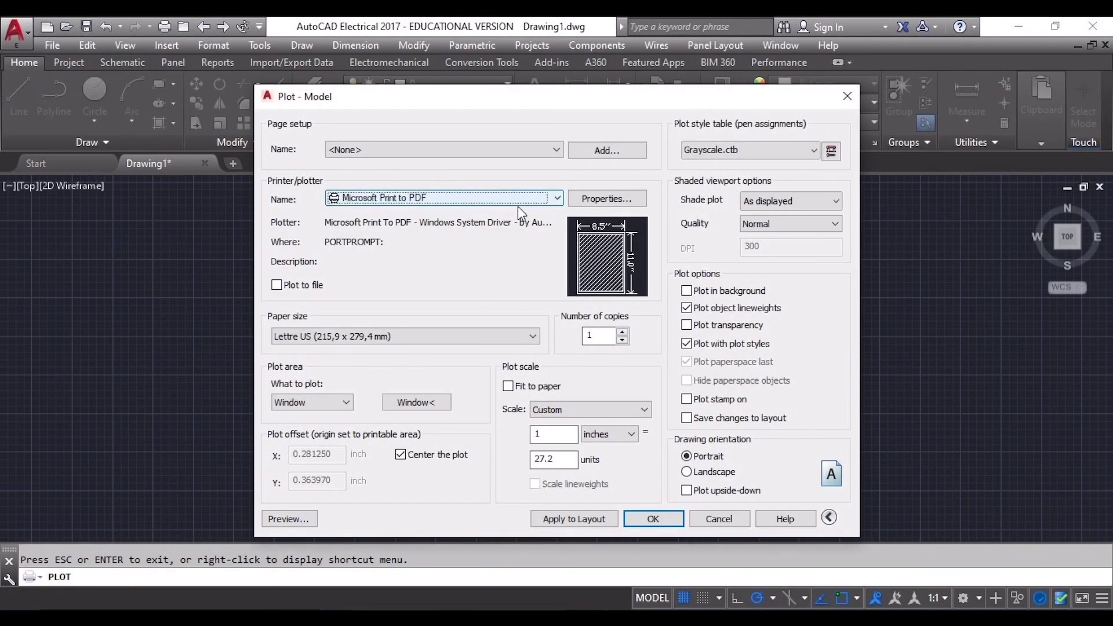
# - Assign the acad.ctb plot style table to all layouts and preview the page
pyautogui.click(793, 151)
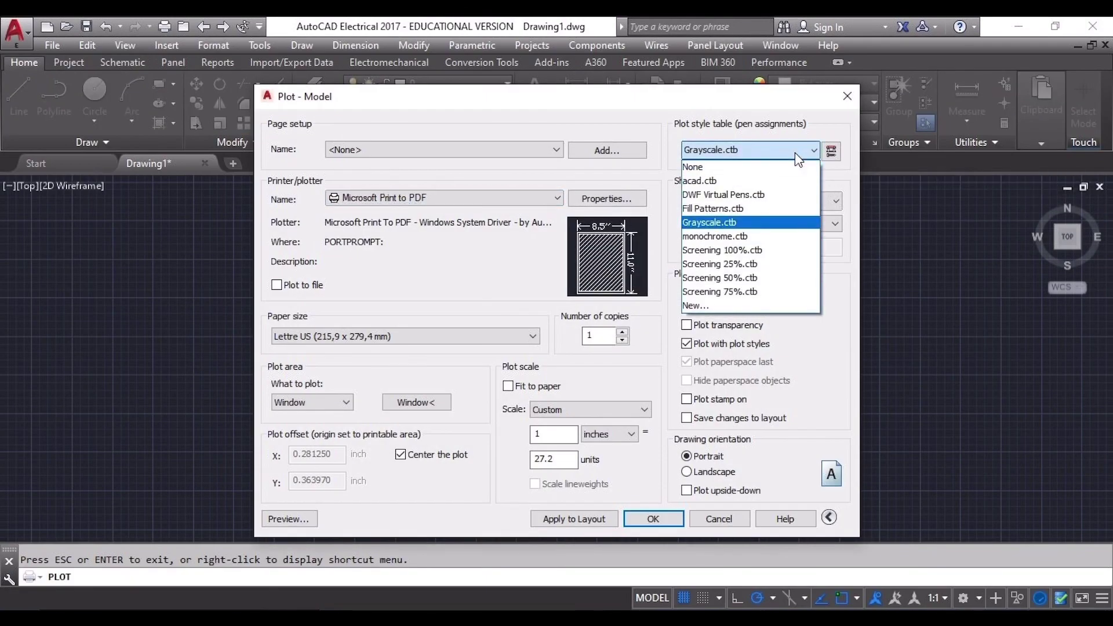
pyautogui.click(722, 180)
pyautogui.click(561, 356)
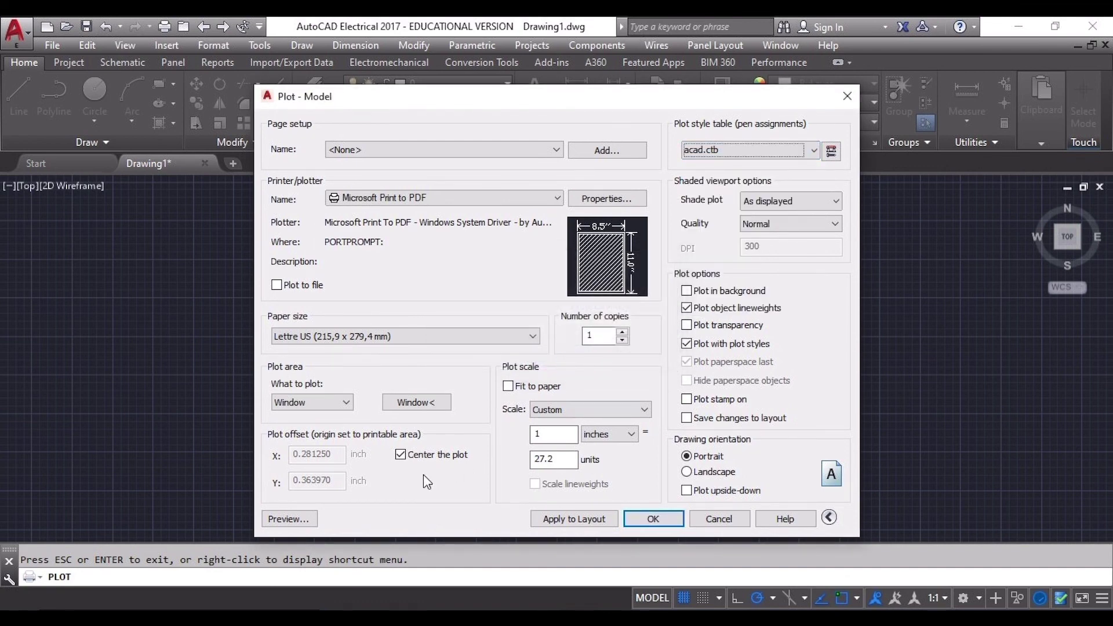
pyautogui.click(294, 521)
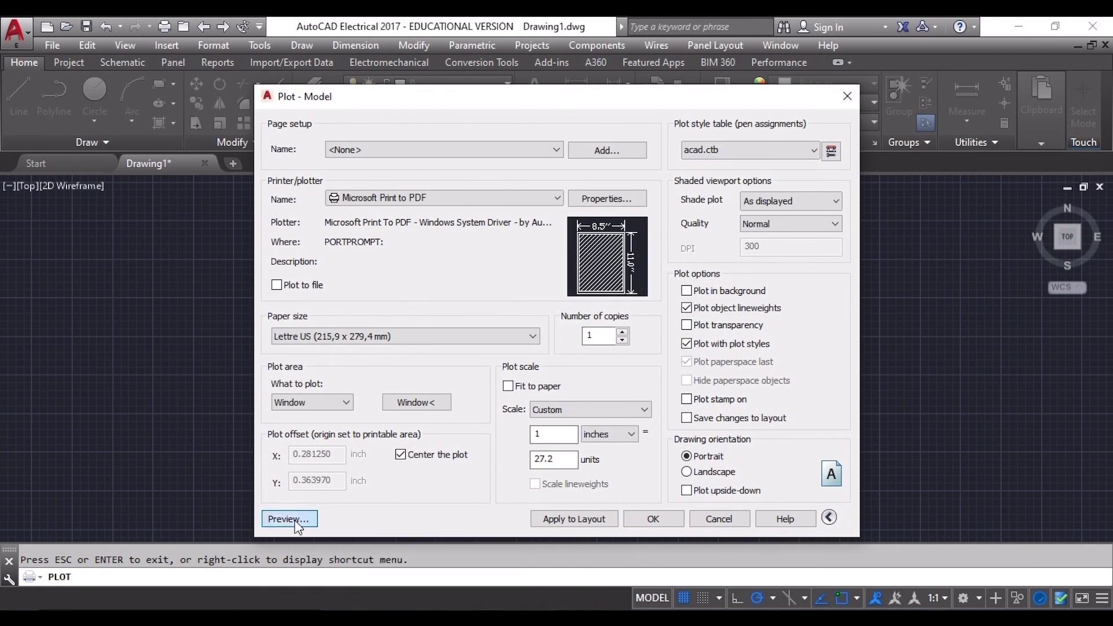
pyautogui.click(631, 332)
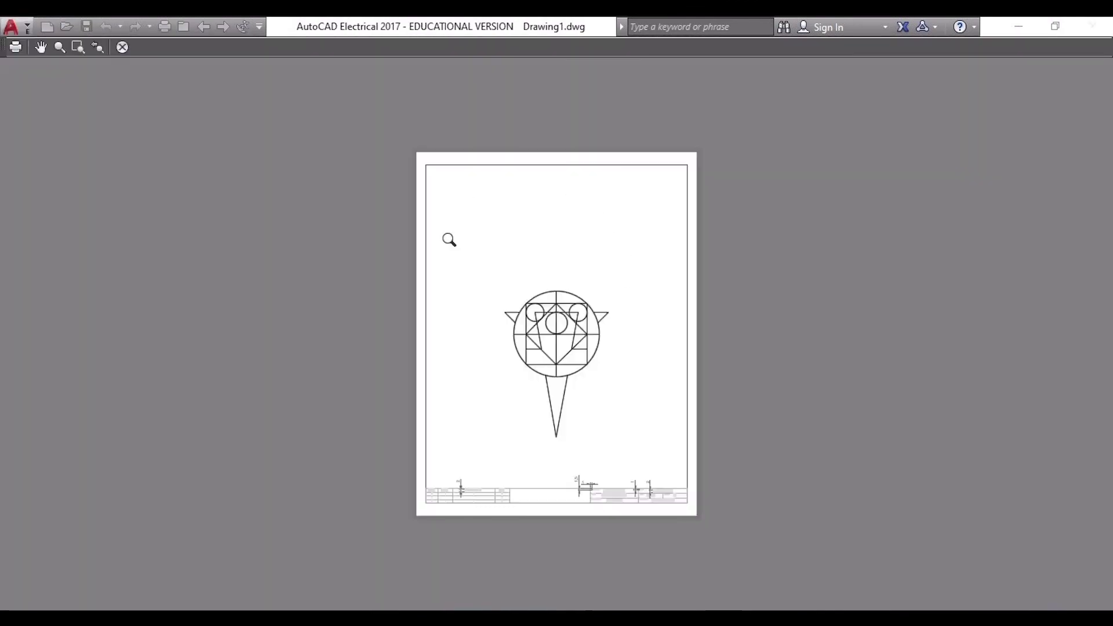
pyautogui.click(121, 47)
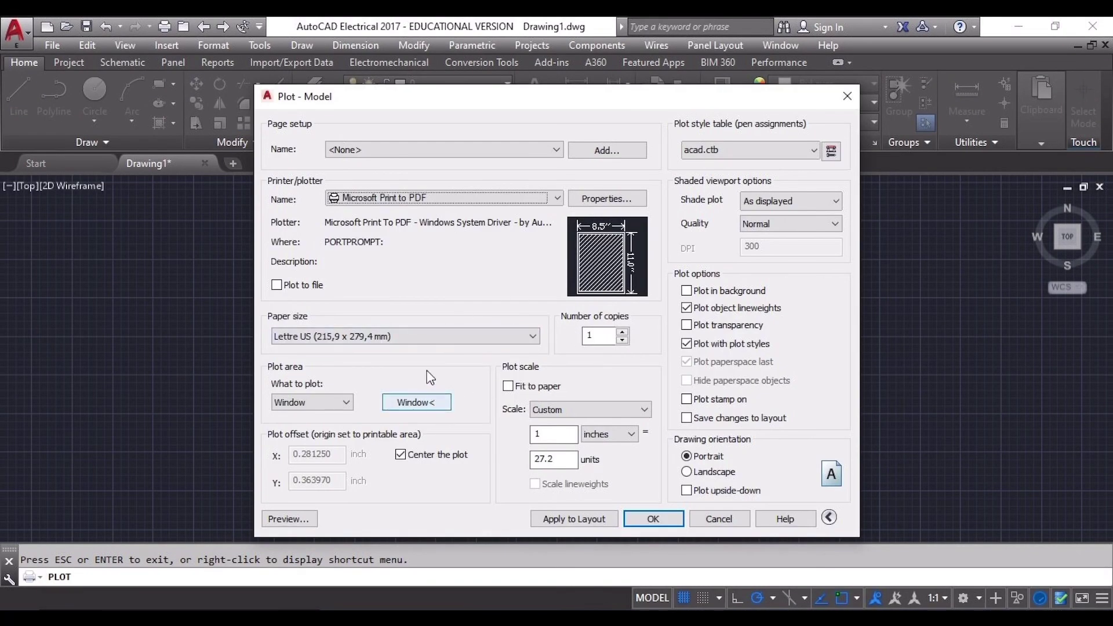
# - Select the Canon TR7500 series printer and preview the page with the current plot style table
pyautogui.click(547, 200)
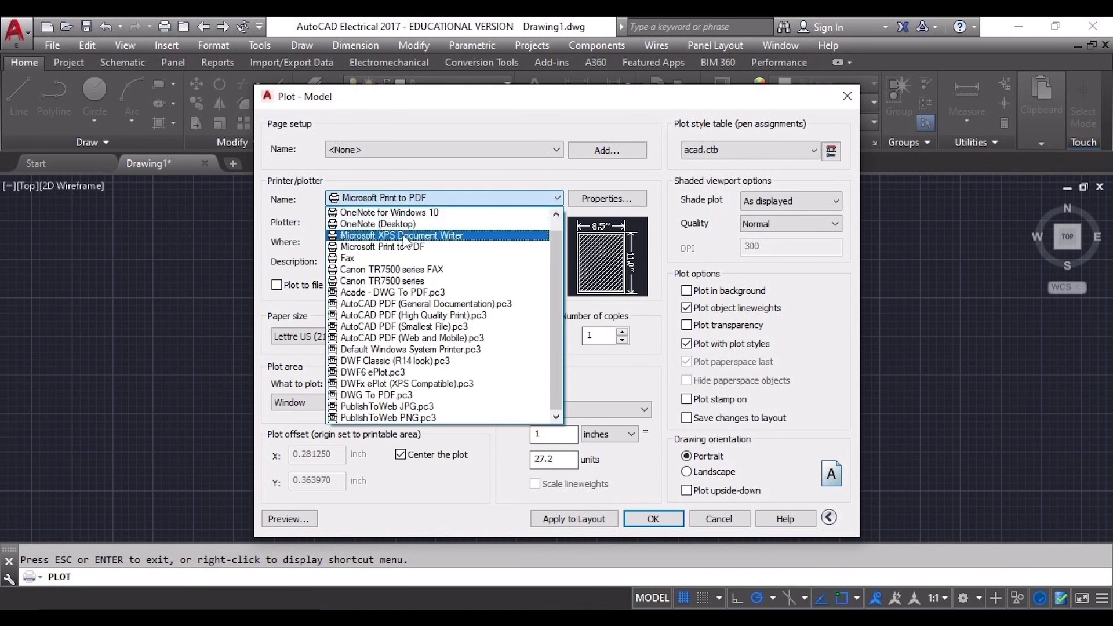
pyautogui.click(399, 278)
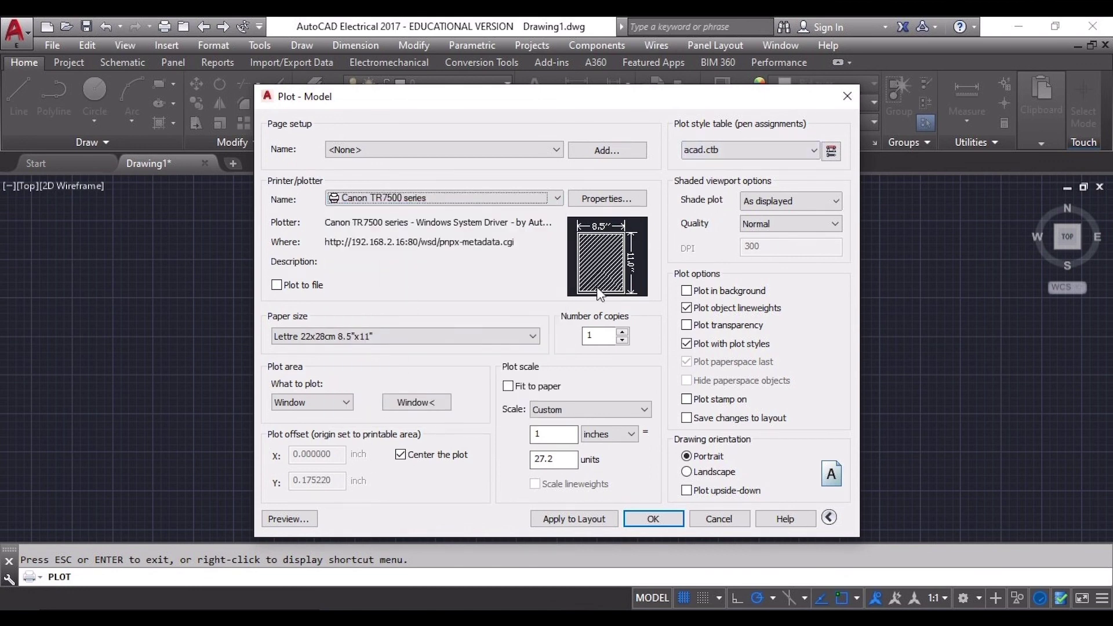
pyautogui.click(293, 511)
pyautogui.click(618, 329)
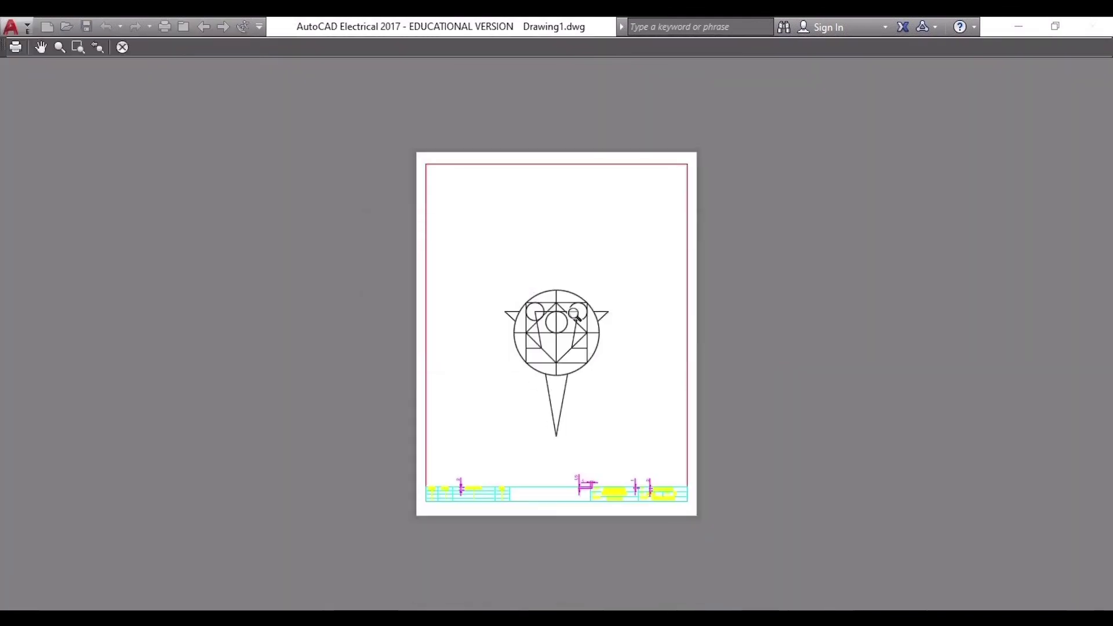
pyautogui.click(117, 46)
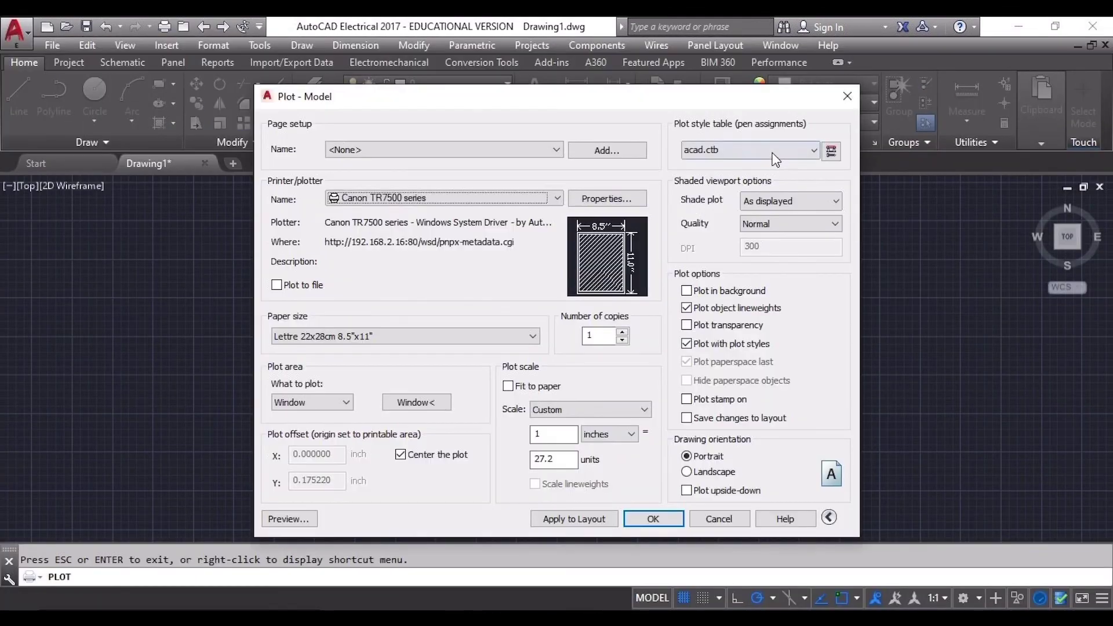
# - Assign the Grayscale.ctb plot style table to all layouts and preview the page for the Canon TR7500 series printer
pyautogui.click(777, 150)
pyautogui.click(709, 222)
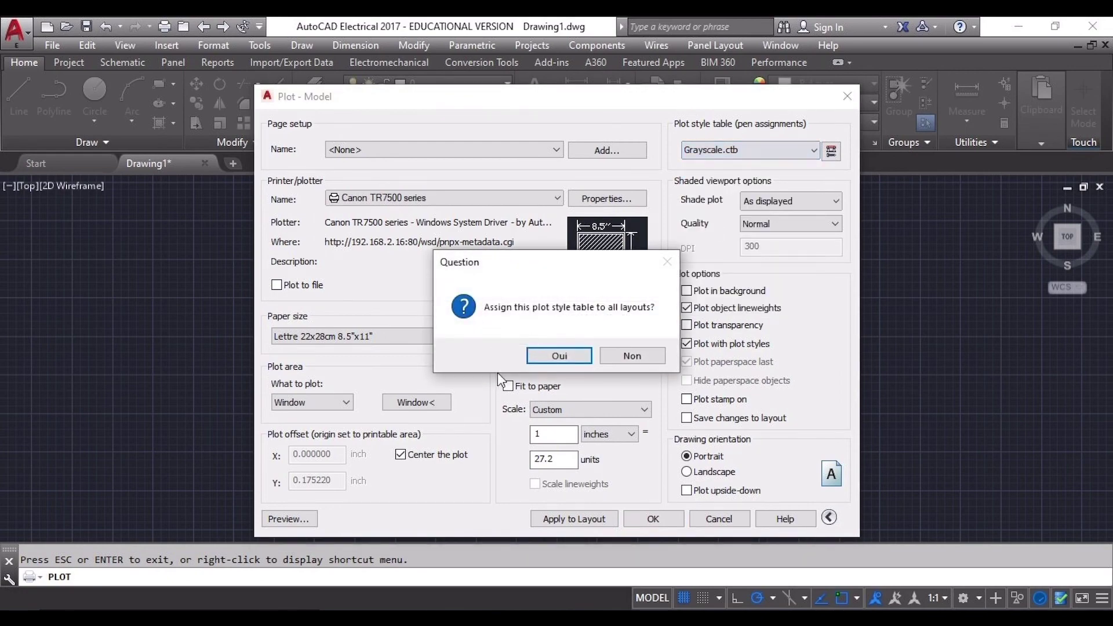
pyautogui.click(559, 355)
pyautogui.click(289, 519)
pyautogui.click(597, 330)
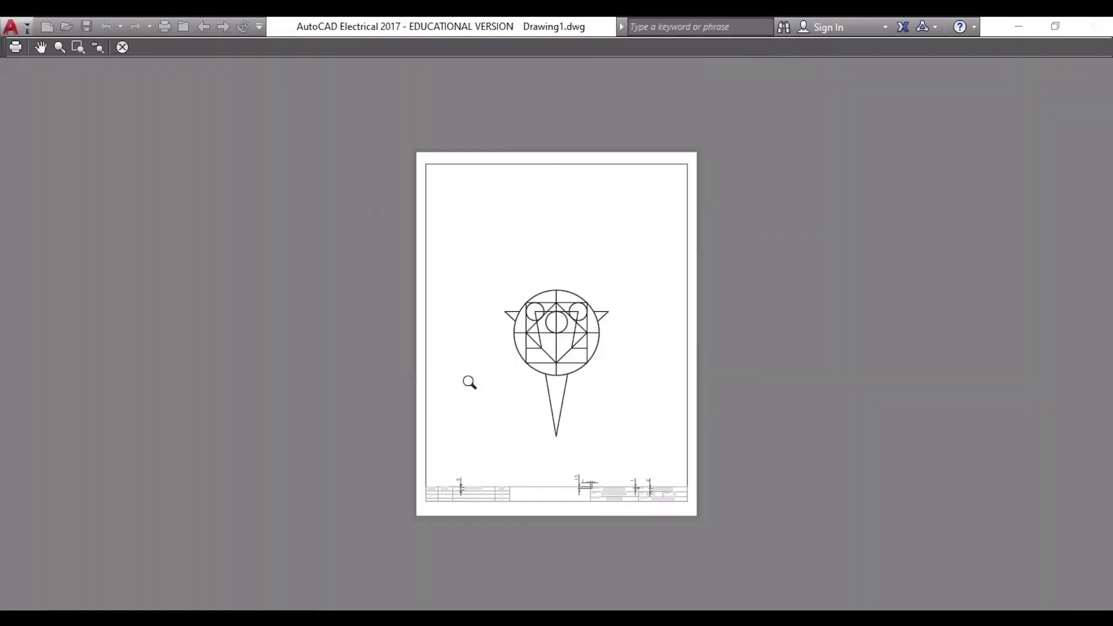
pyautogui.click(122, 47)
# - Assign the monochrome.ctb plot style table to all layouts and inspect the drawing and title block in the preview
pyautogui.click(813, 151)
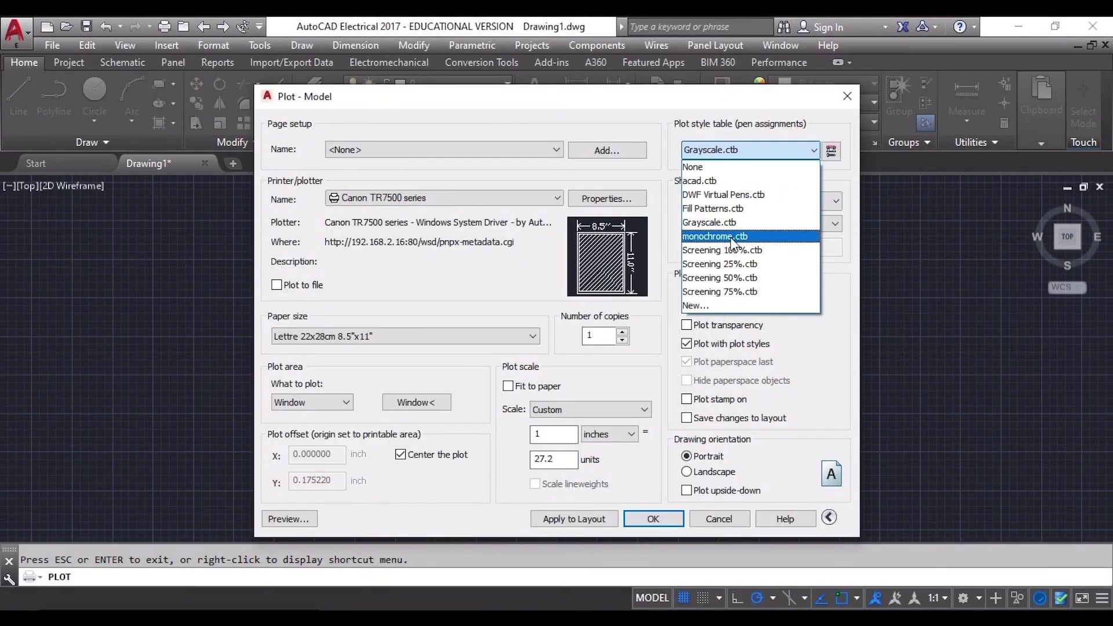
pyautogui.click(730, 237)
pyautogui.click(560, 354)
pyautogui.click(289, 519)
pyautogui.click(550, 325)
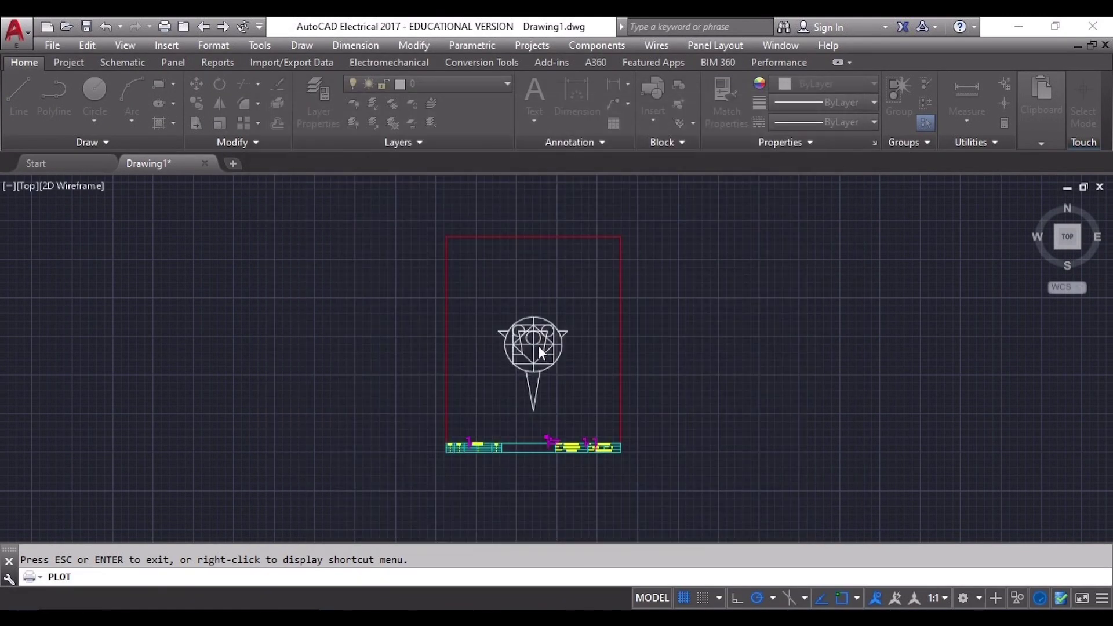
pyautogui.scroll(3, 556, 464)
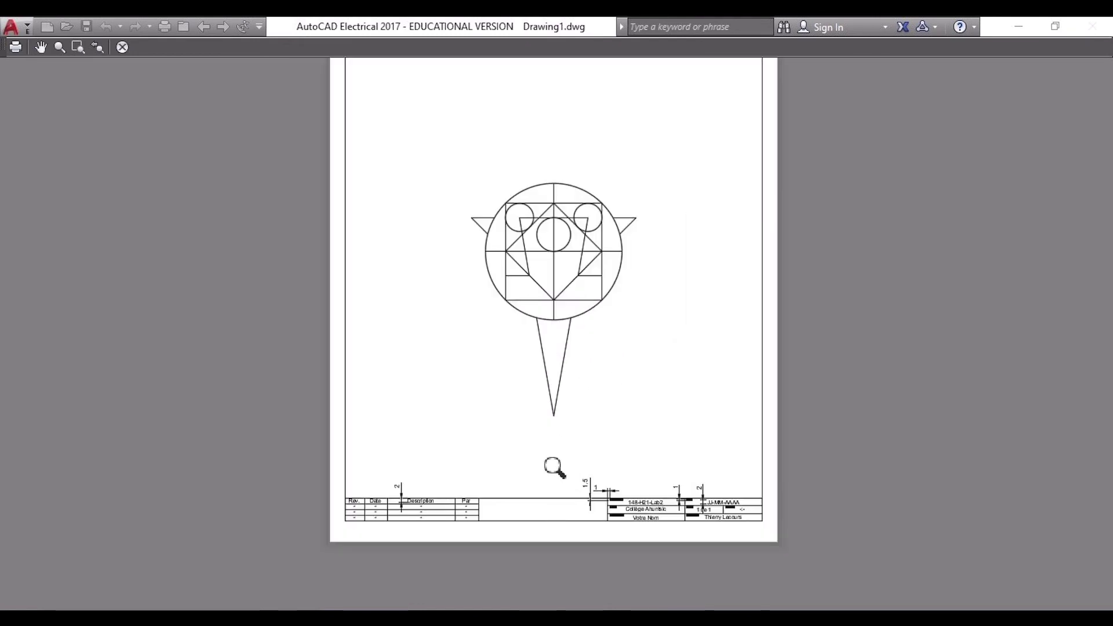
pyautogui.click(122, 47)
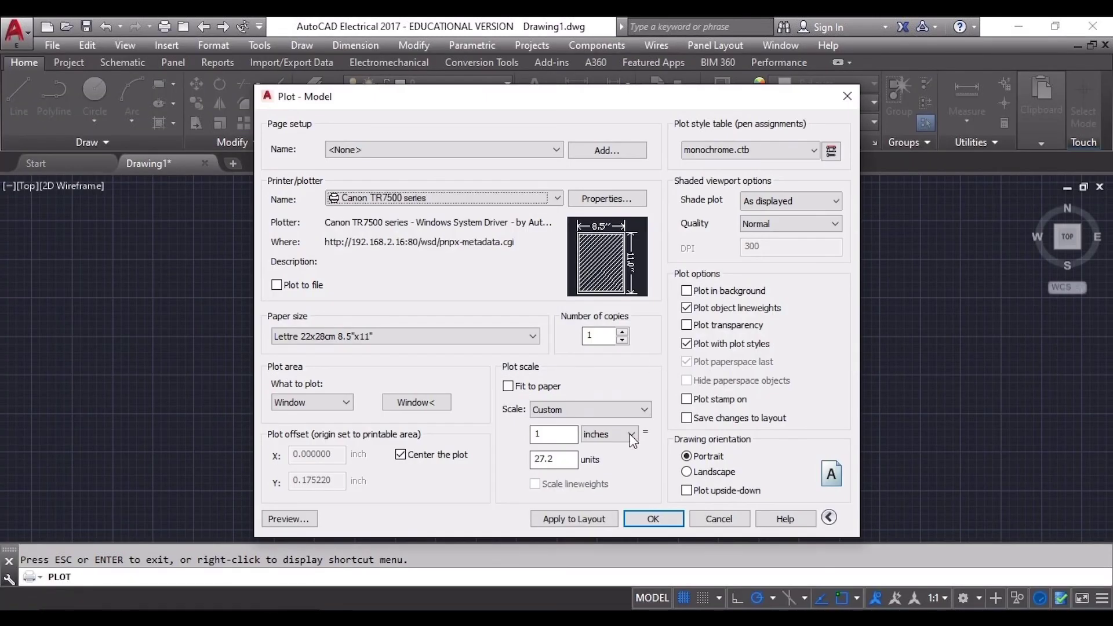
# - Assign acad.ctb to all layouts, select the Microsoft Print to PDF printer, and save these plot settings to the layout without plotting
pyautogui.click(813, 150)
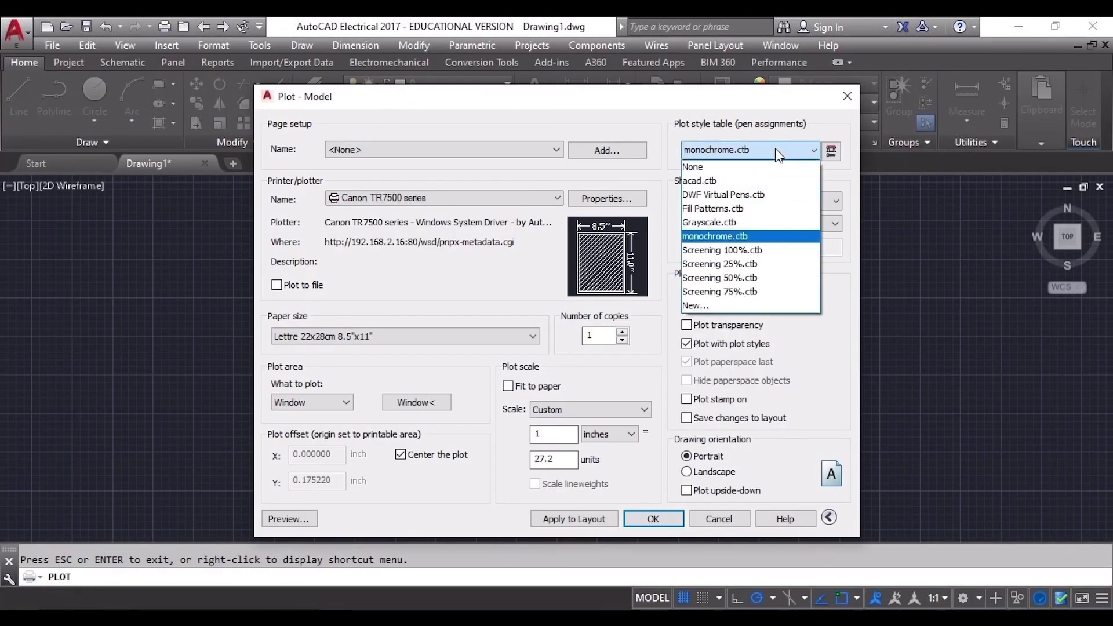
pyautogui.click(717, 181)
pyautogui.click(560, 357)
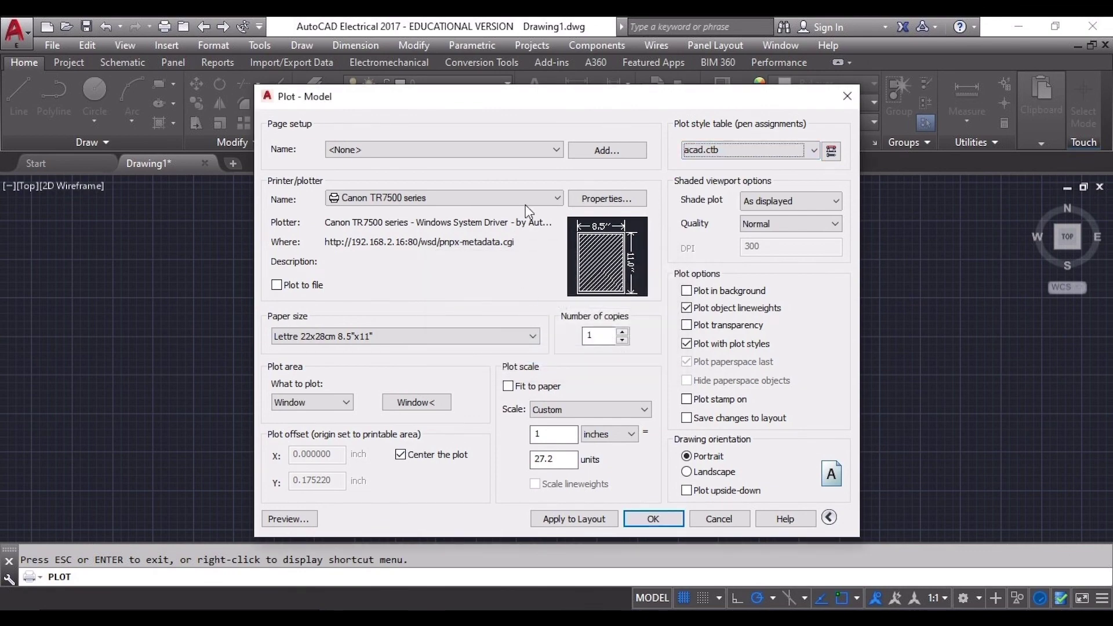
pyautogui.click(556, 198)
pyautogui.click(413, 251)
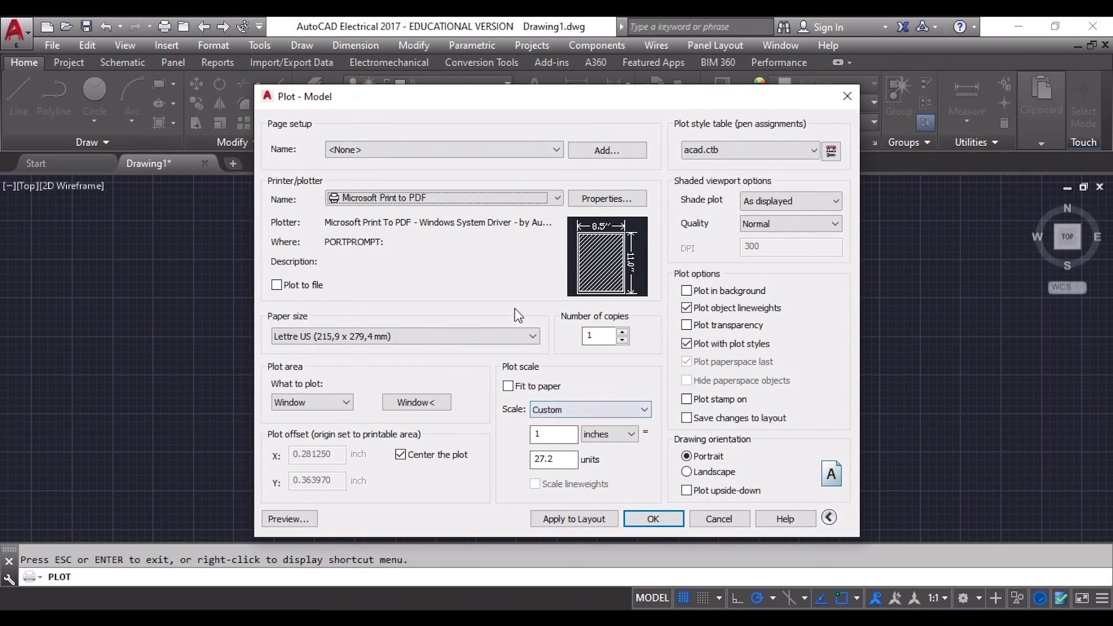
pyautogui.click(561, 519)
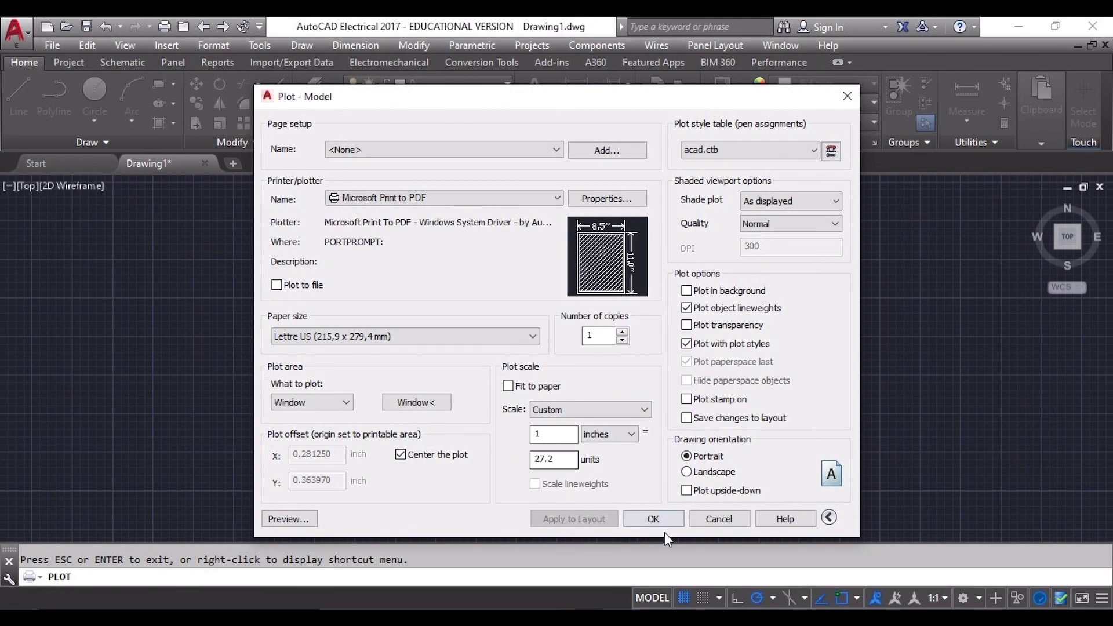
pyautogui.click(717, 519)
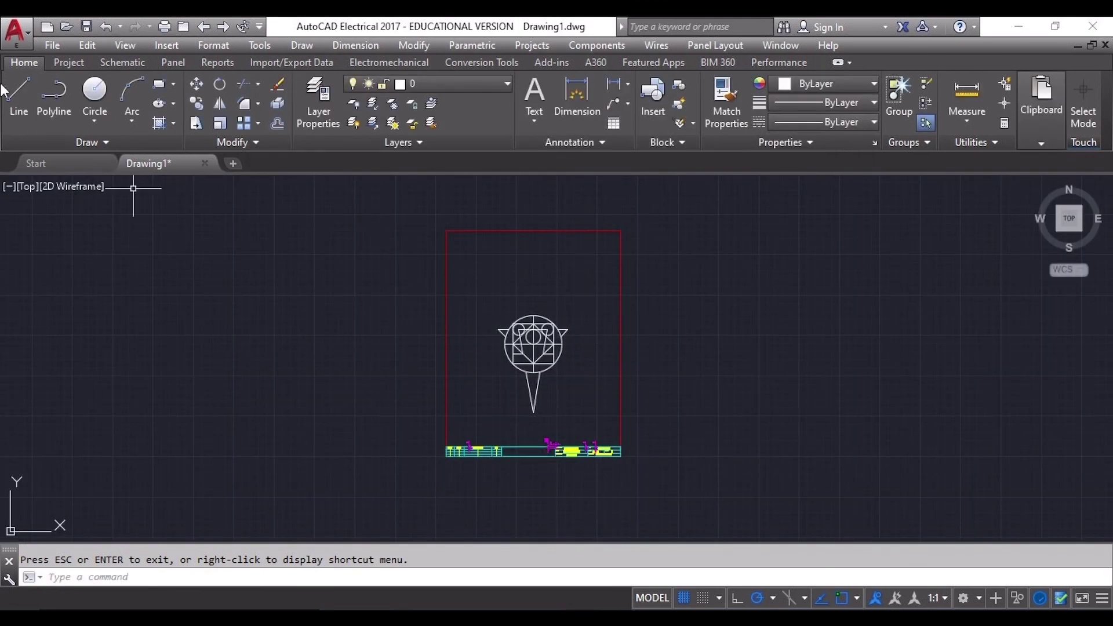
pyautogui.click(165, 27)
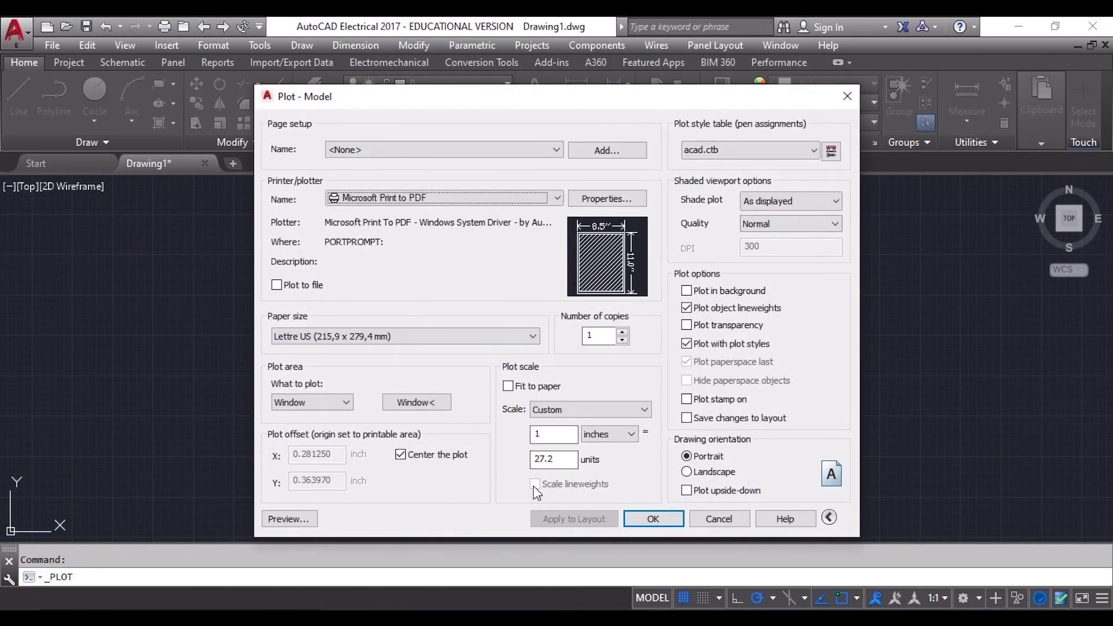
pyautogui.click(508, 386)
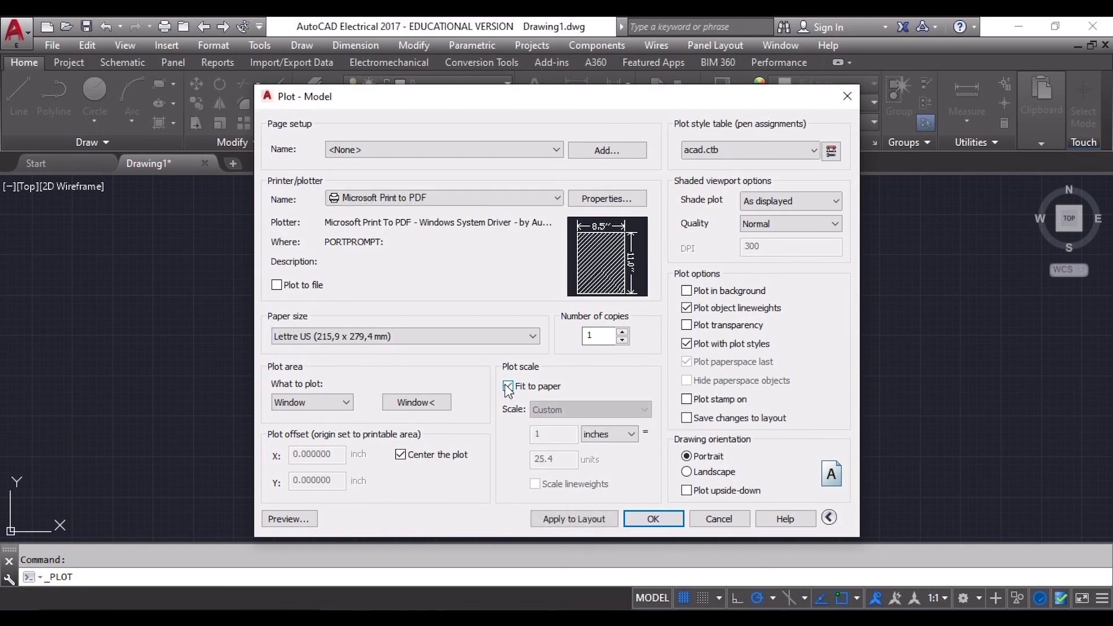
pyautogui.click(717, 519)
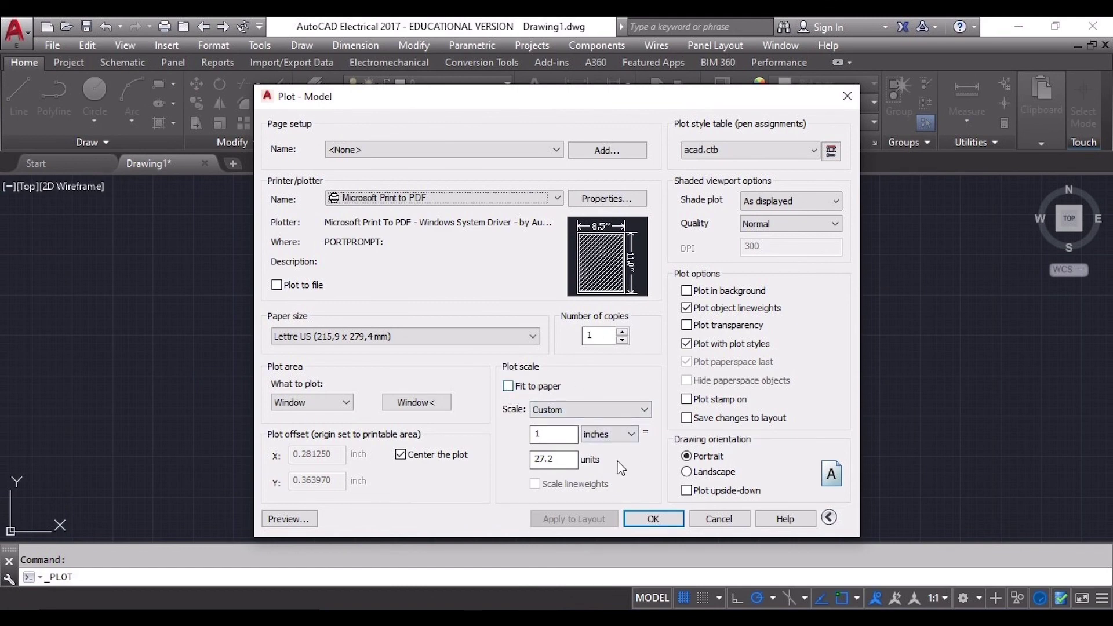
# - Preview the page with the saved plot settings and plot it to a PDF named DemoPrint in the Laboratoire3 folder
pyautogui.click(288, 520)
pyautogui.click(618, 328)
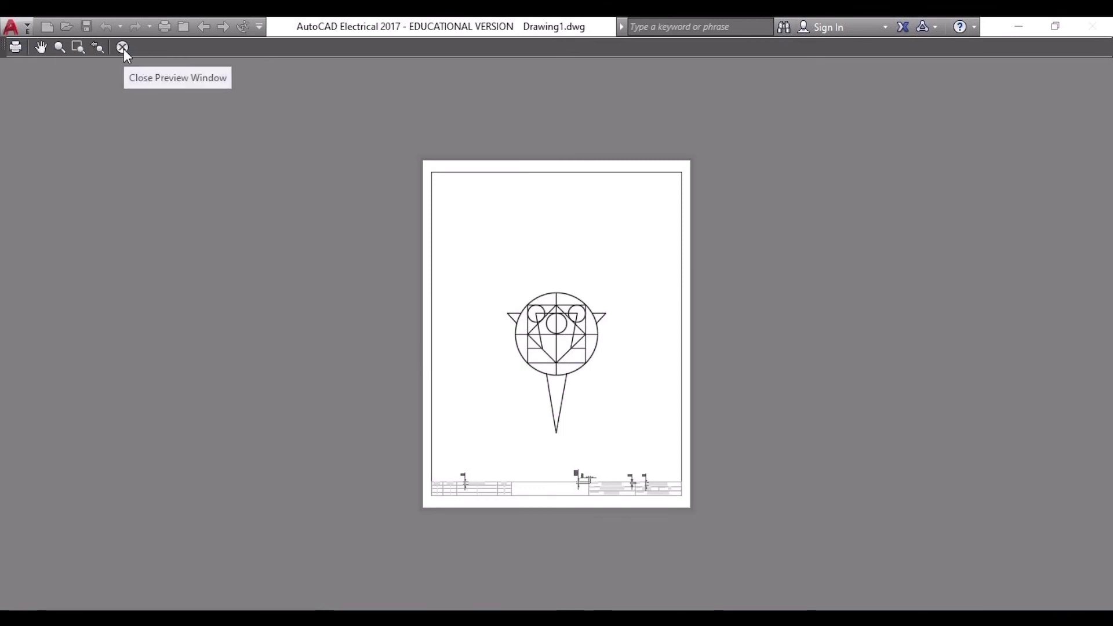
pyautogui.click(15, 47)
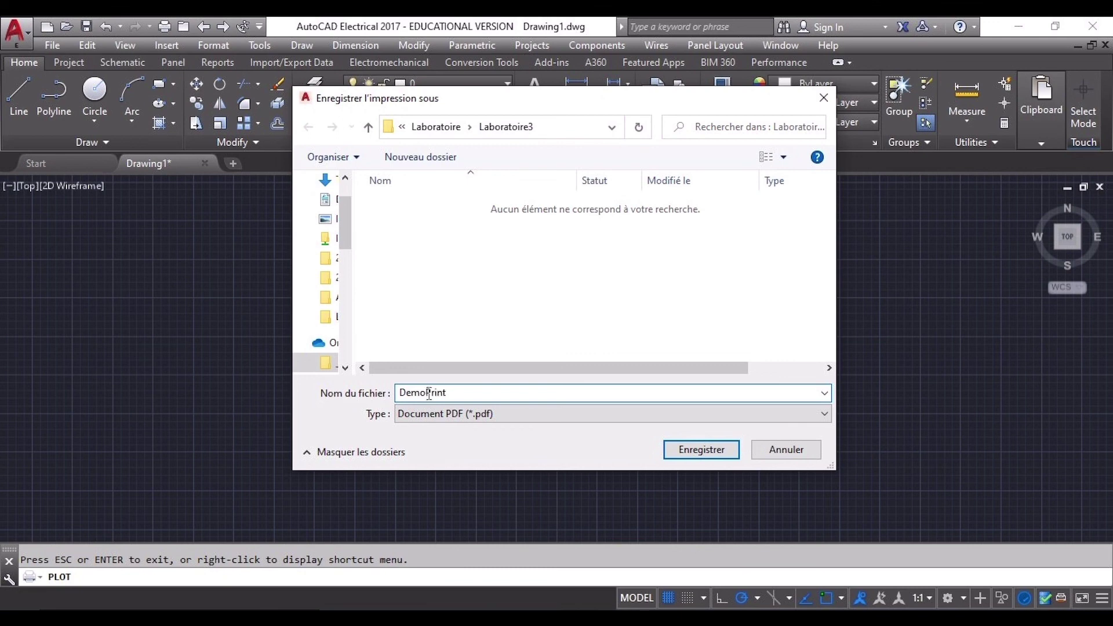
pyautogui.click(703, 450)
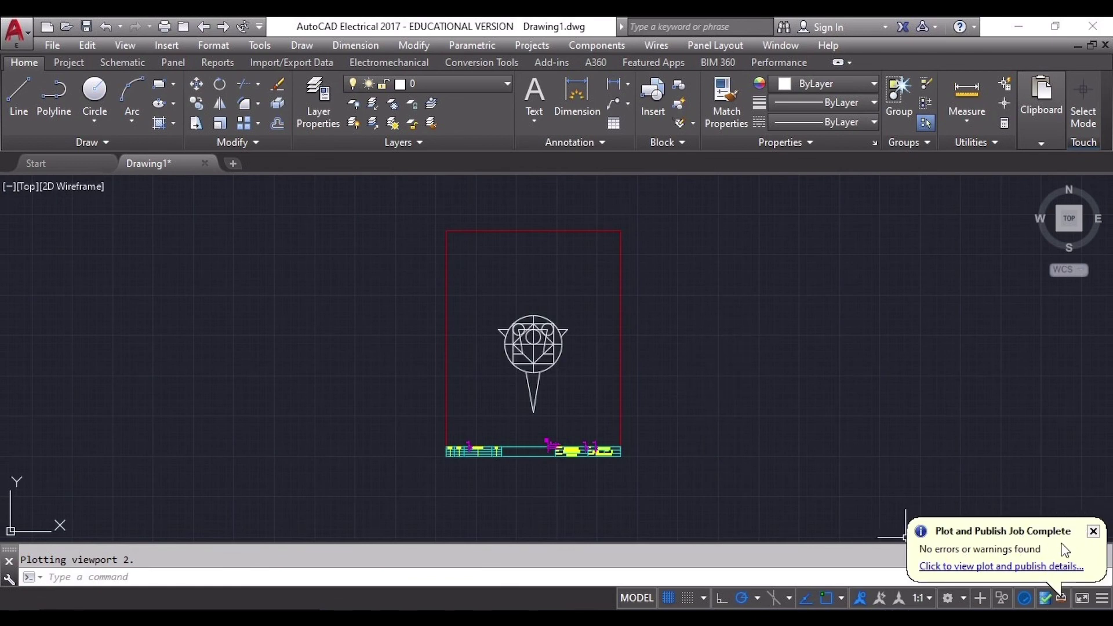
pyautogui.click(1093, 532)
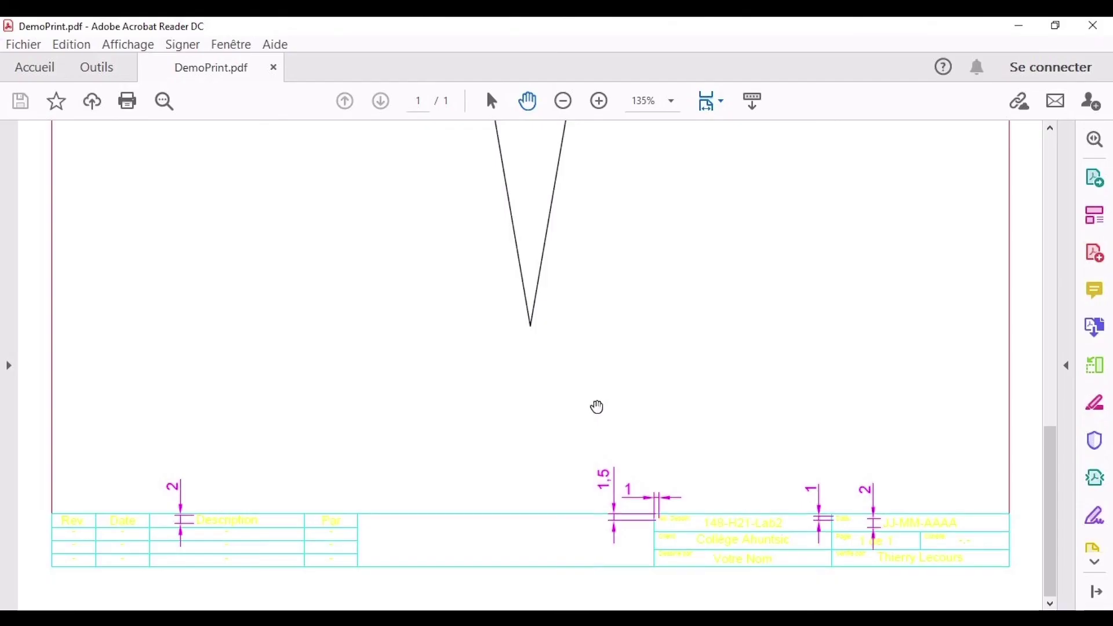
# - Examine the drawing, frame and title block of DemoPrint.pdf in Adobe Acrobat Reader
pyautogui.scroll(10, 603, 409)
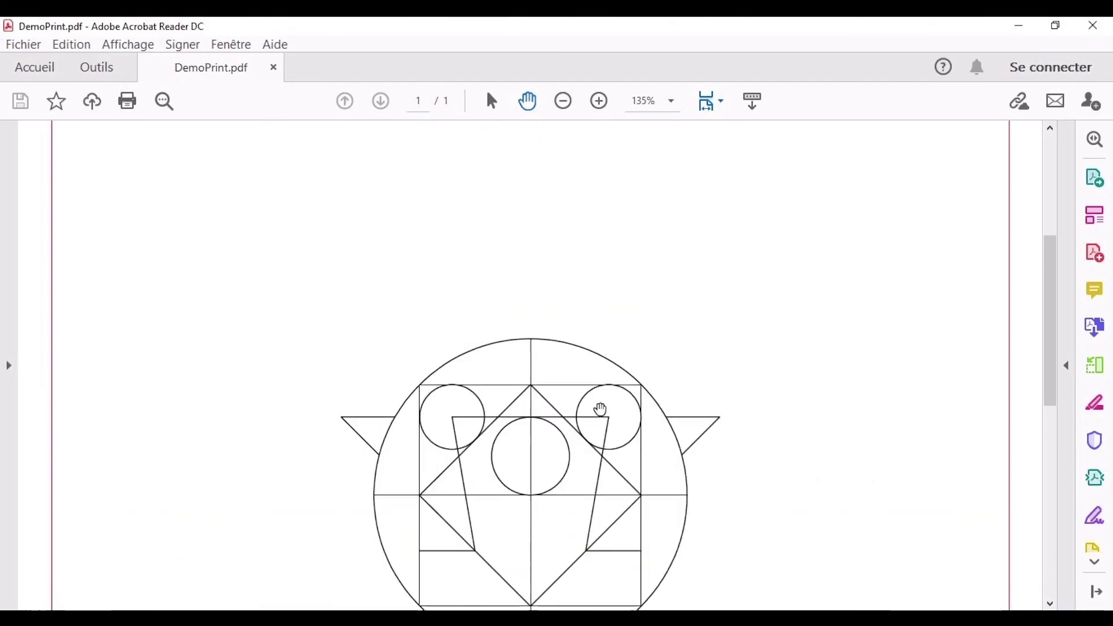
pyautogui.scroll(-10, 603, 409)
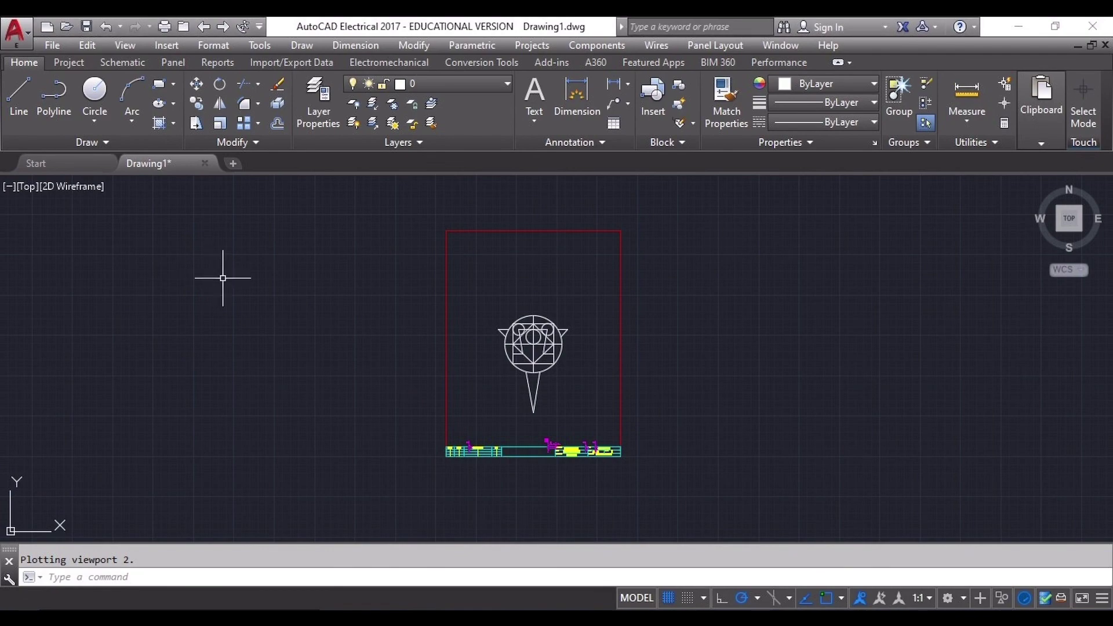
# - Open the plot settings of the drawing again
pyautogui.click(164, 26)
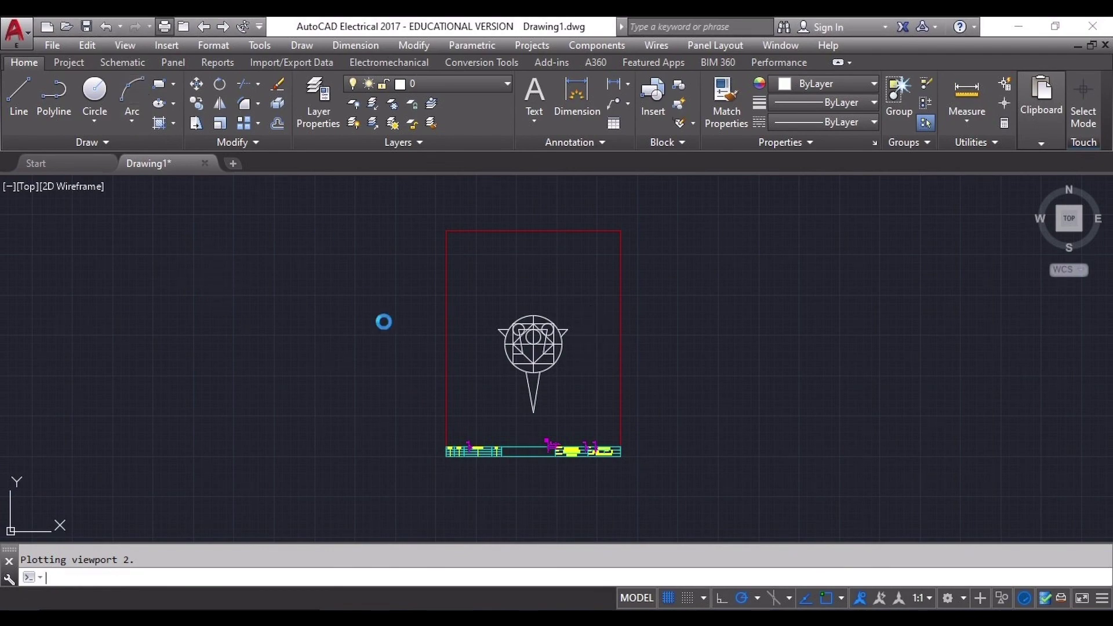